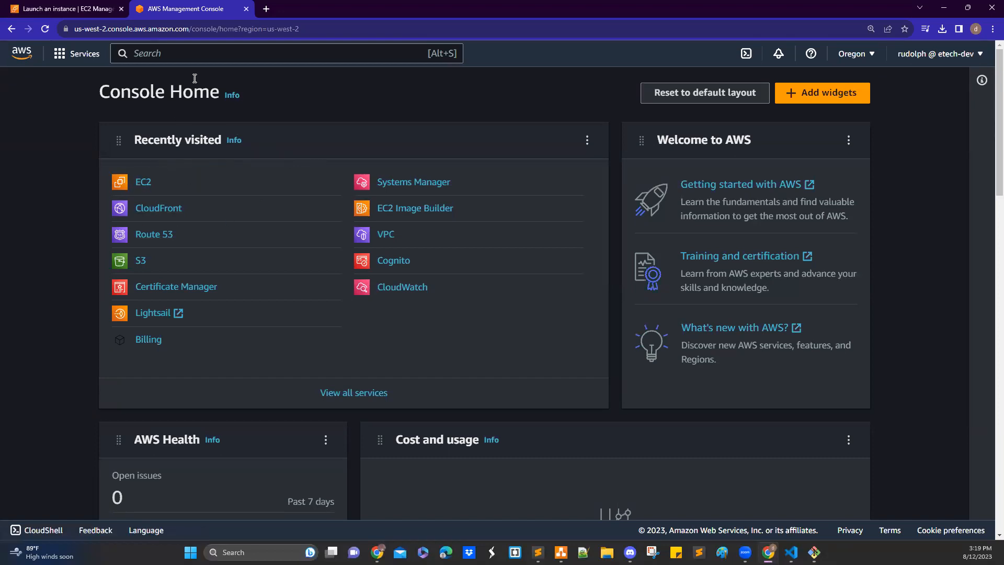
- Open the EC2 service and start launching a new instance with the name my_server
{"action": "left_click", "coordinate": [187, 54]}
{"action": "type", "text": "ec2"}
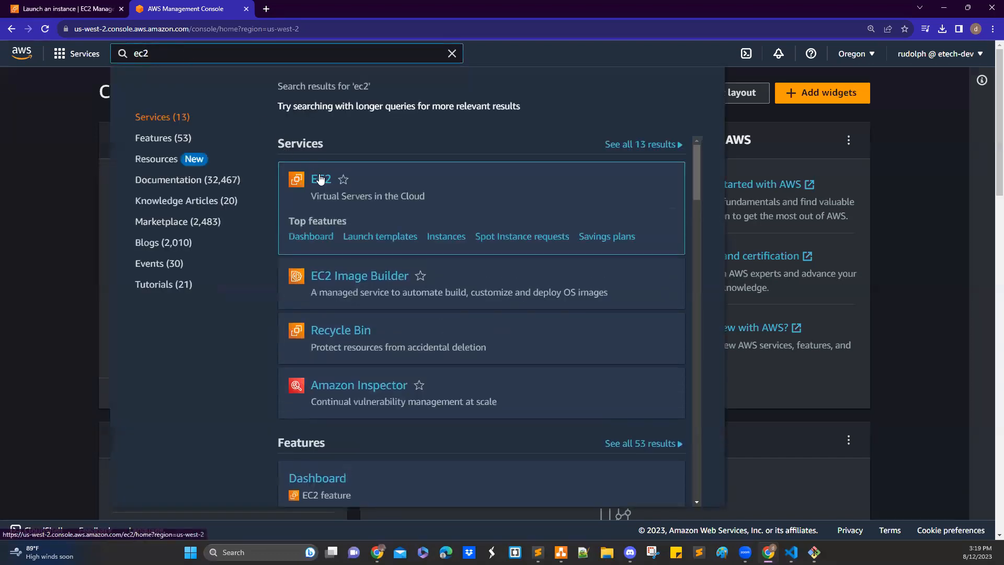
{"action": "left_click", "coordinate": [321, 179]}
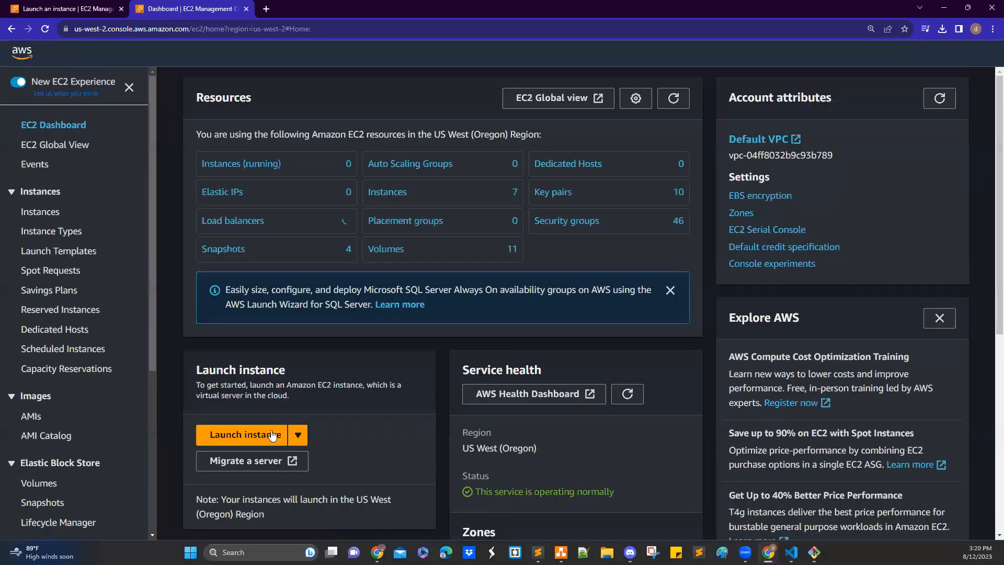
{"action": "left_click", "coordinate": [251, 434]}
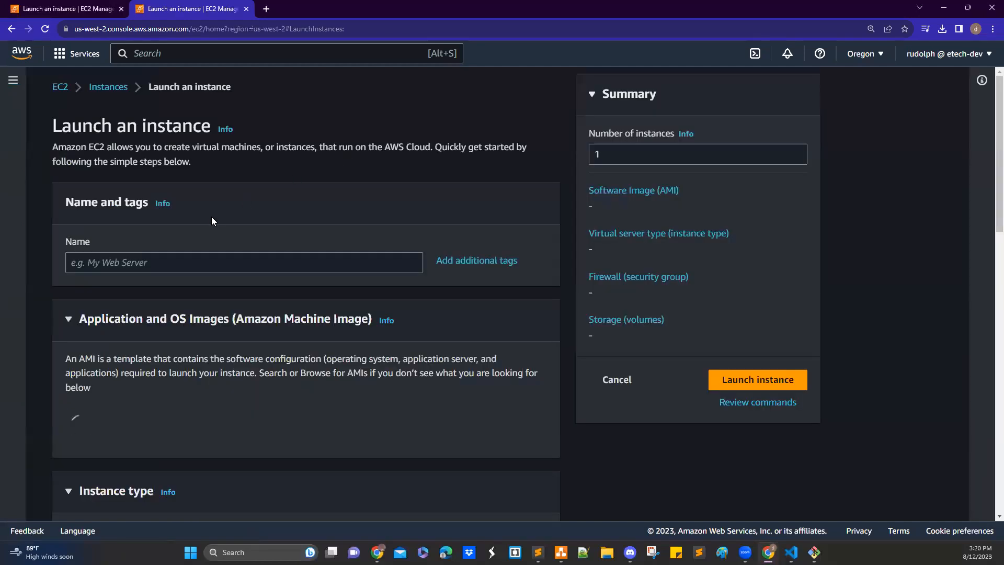
{"action": "left_click", "coordinate": [156, 263]}
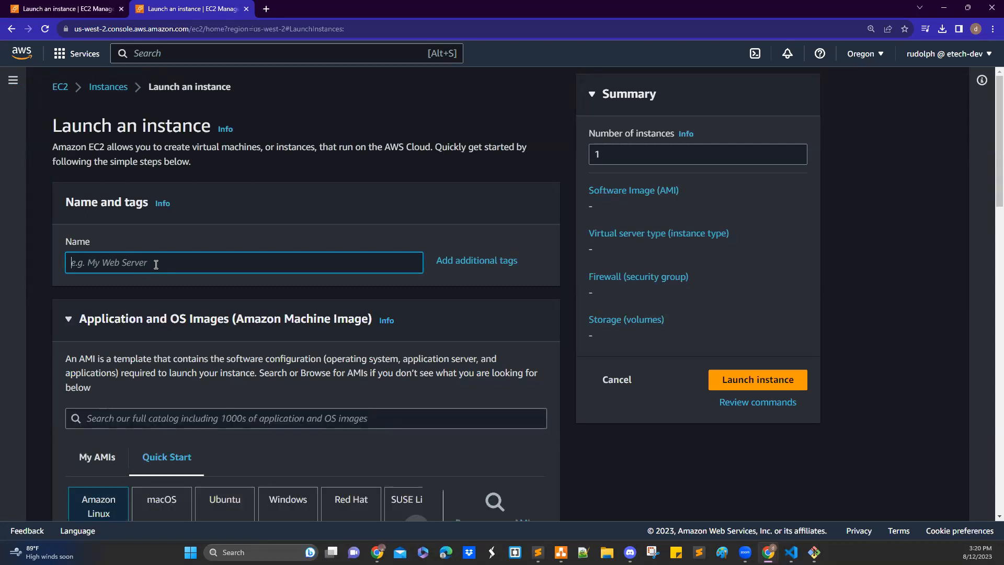
{"action": "type", "text": "my_server"}
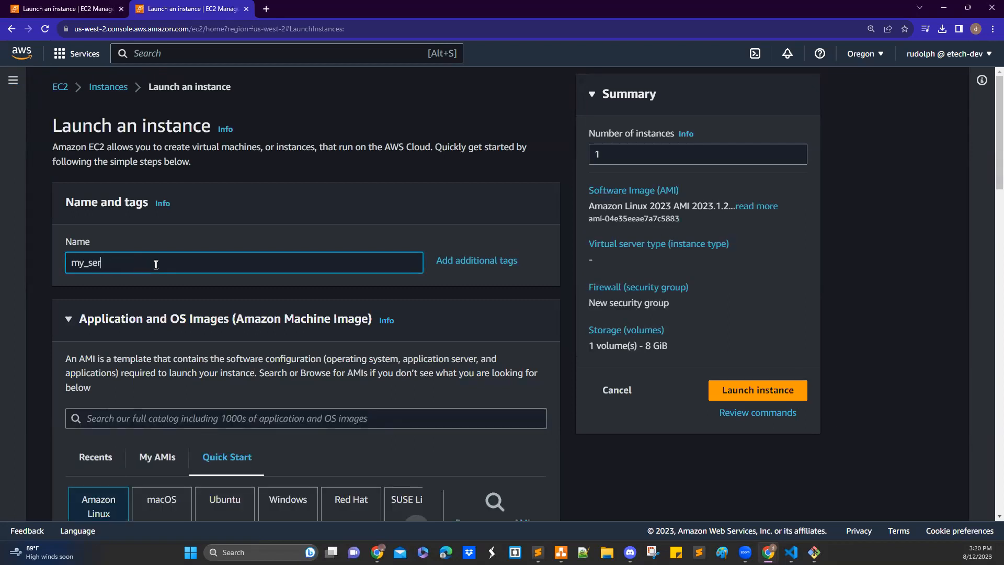
- Review the instance's machine image and instance type settings, and look through the existing key pairs
{"action": "scroll", "coordinate": [245, 397], "scroll_direction": "down", "scroll_amount": 3}
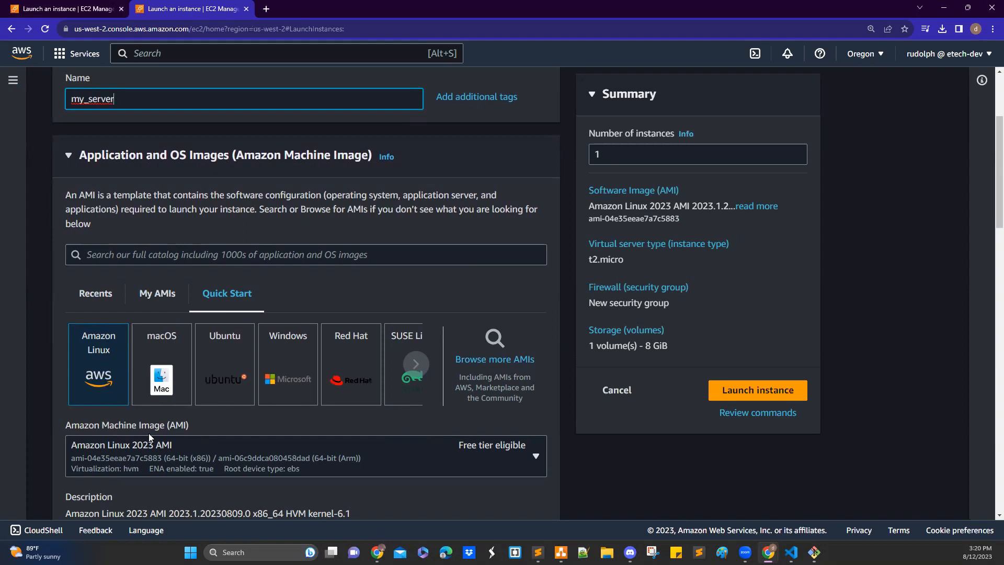
{"action": "scroll", "coordinate": [149, 433], "scroll_direction": "down", "scroll_amount": 2}
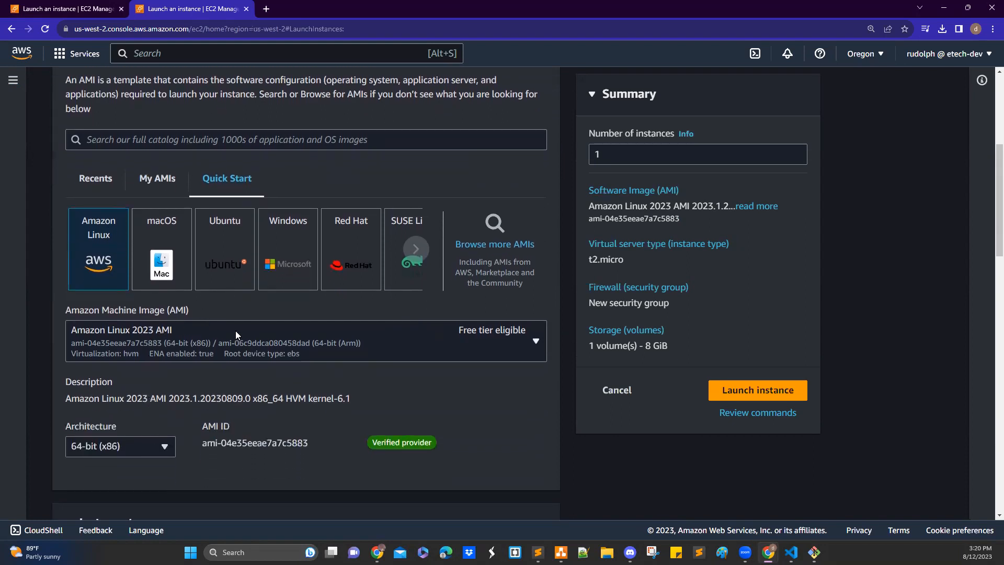
{"action": "scroll", "coordinate": [378, 398], "scroll_direction": "down", "scroll_amount": 2}
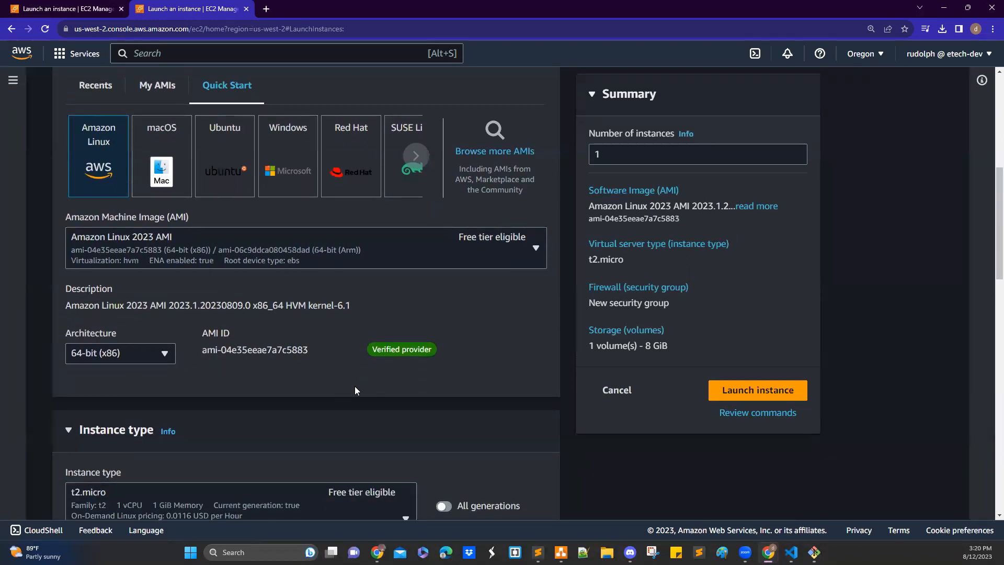
{"action": "scroll", "coordinate": [355, 390], "scroll_direction": "down", "scroll_amount": 2}
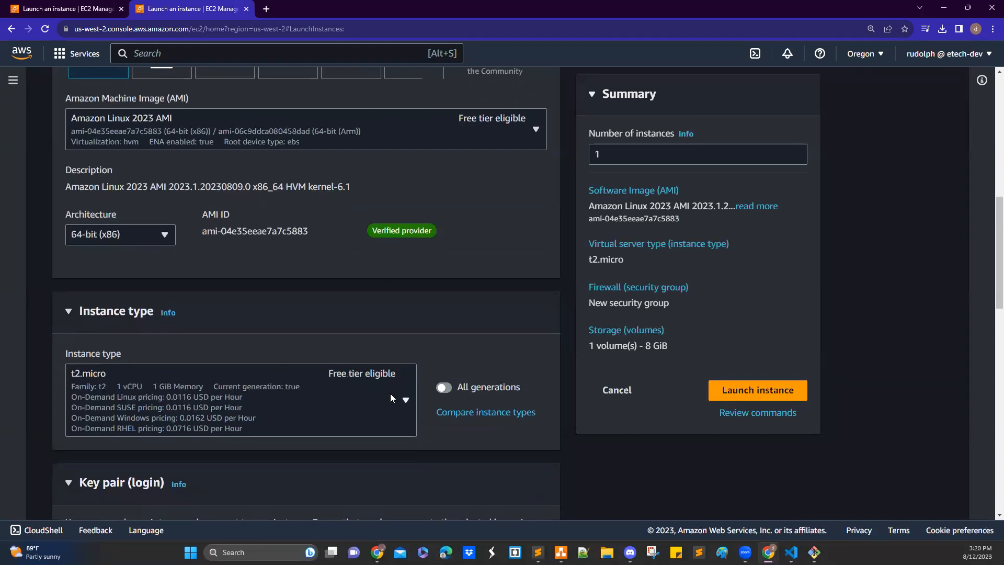
{"action": "scroll", "coordinate": [377, 411], "scroll_direction": "down", "scroll_amount": 4}
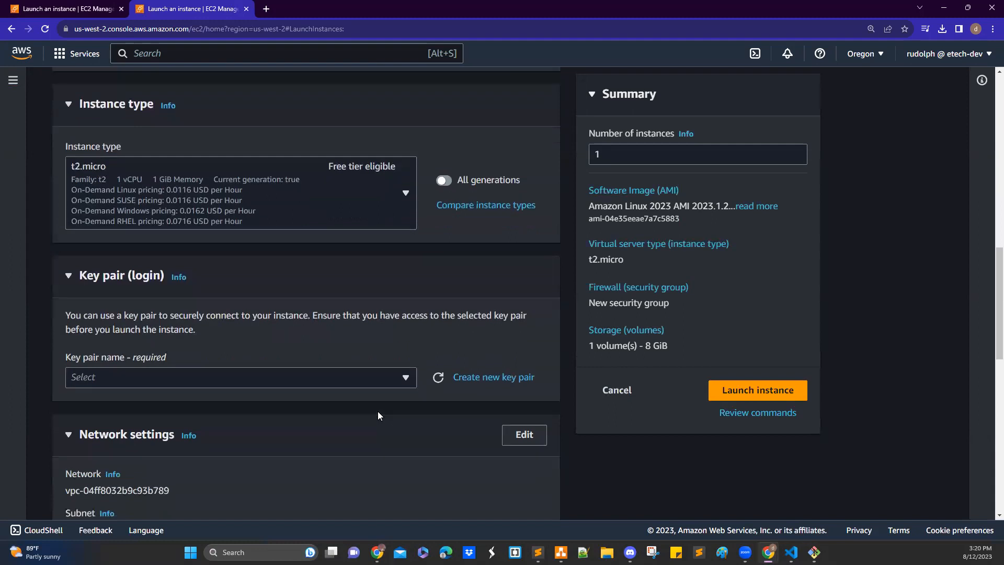
{"action": "scroll", "coordinate": [378, 411], "scroll_direction": "down", "scroll_amount": 1}
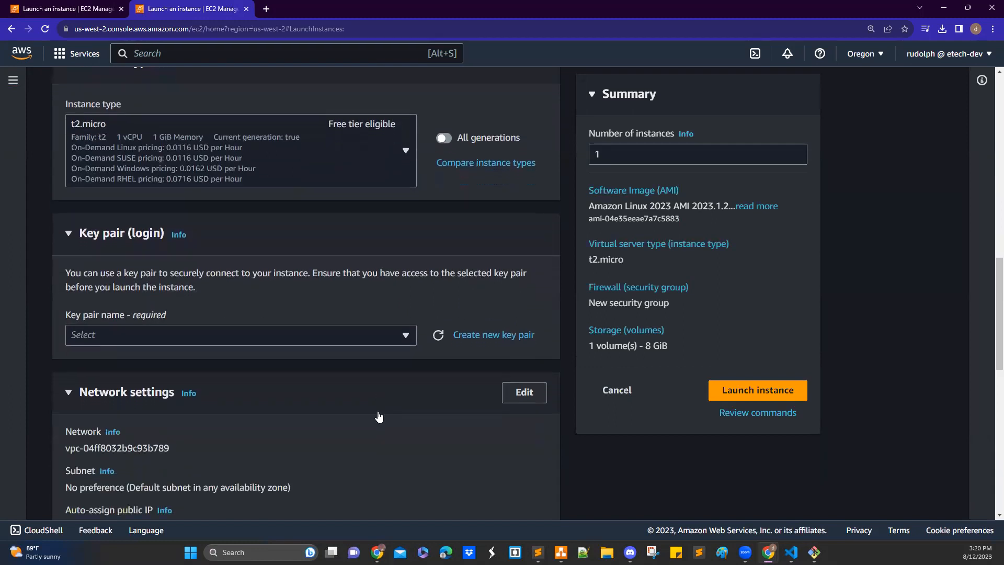
{"action": "left_click", "coordinate": [406, 338]}
{"action": "scroll", "coordinate": [262, 462], "scroll_direction": "down", "scroll_amount": 3}
{"action": "scroll", "coordinate": [262, 462], "scroll_direction": "down", "scroll_amount": 2}
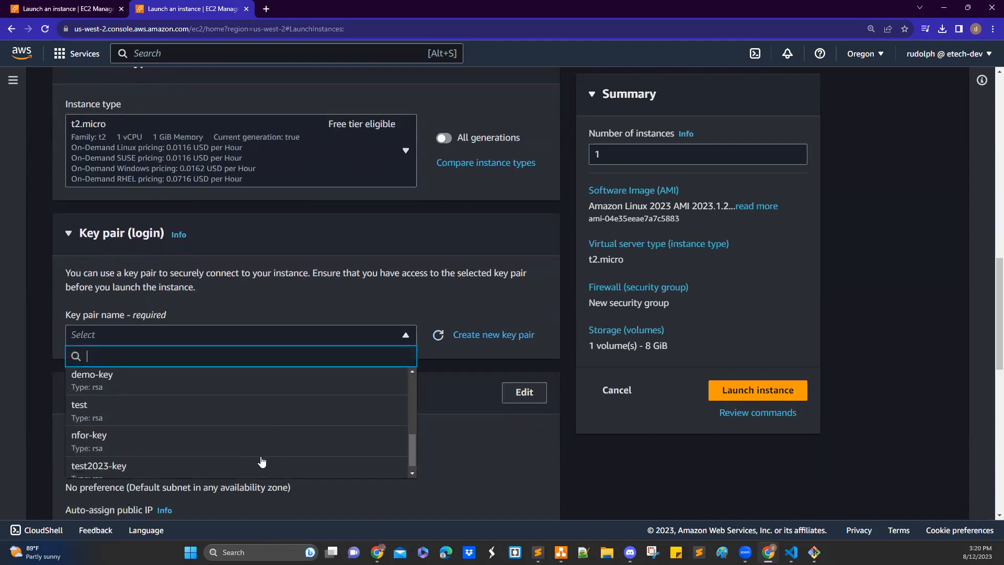
{"action": "left_click", "coordinate": [440, 310]}
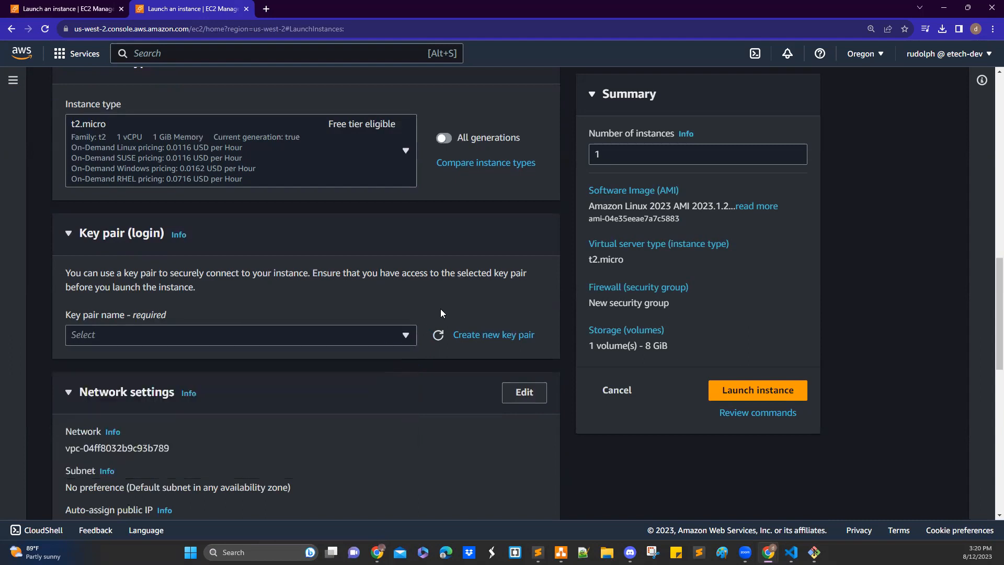
- Create a new RSA key pair named new_key in .pem format for the instance login
{"action": "left_click", "coordinate": [483, 338]}
{"action": "left_click", "coordinate": [394, 178]}
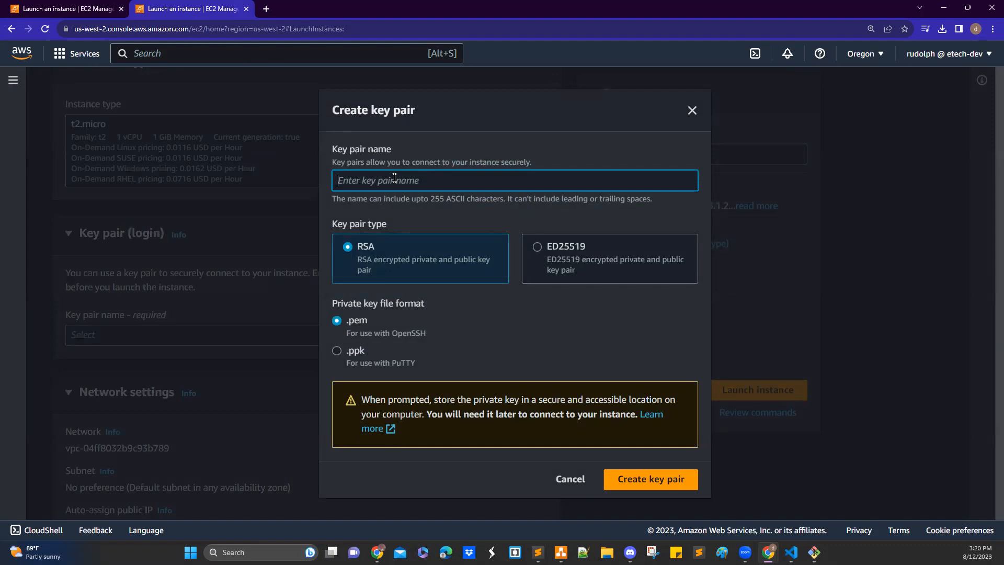
{"action": "type", "text": "new_key"}
{"action": "left_click", "coordinate": [643, 480]}
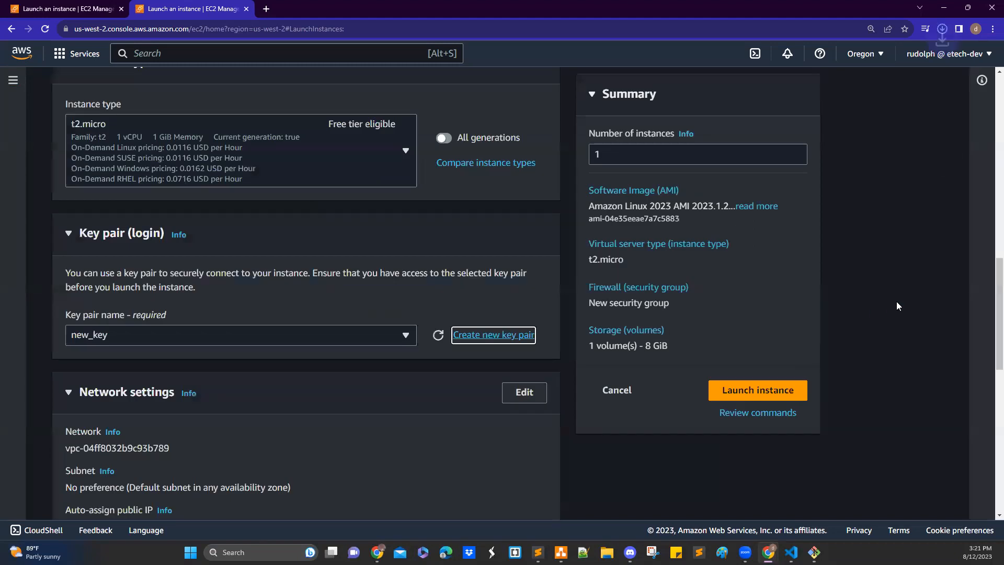
{"action": "left_click", "coordinate": [906, 311]}
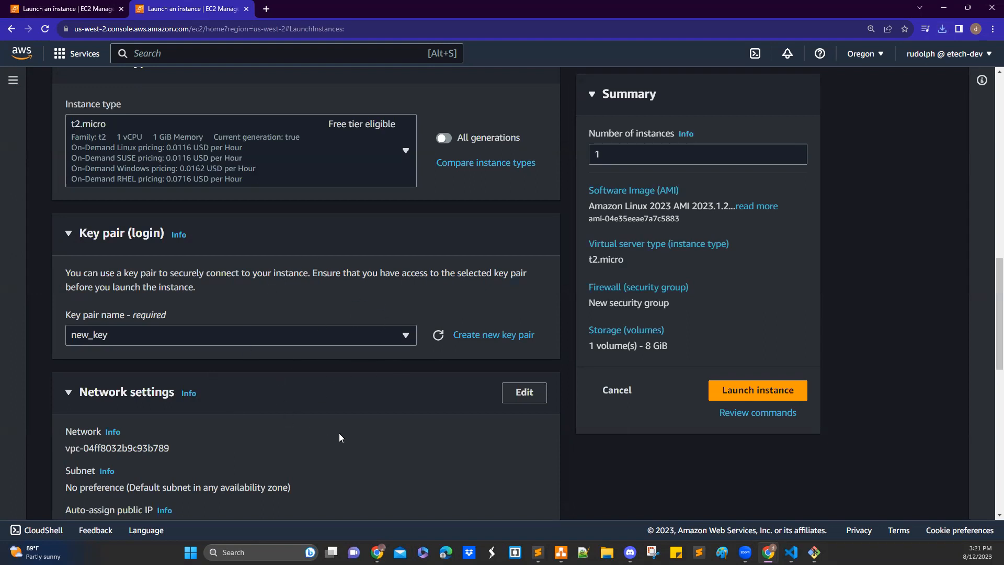
- In the advanced details, enter a user data bash script that installs and enables httpd and writes a Hello World page to /var/www/html/index.html
{"action": "scroll", "coordinate": [383, 431], "scroll_direction": "down", "scroll_amount": 3}
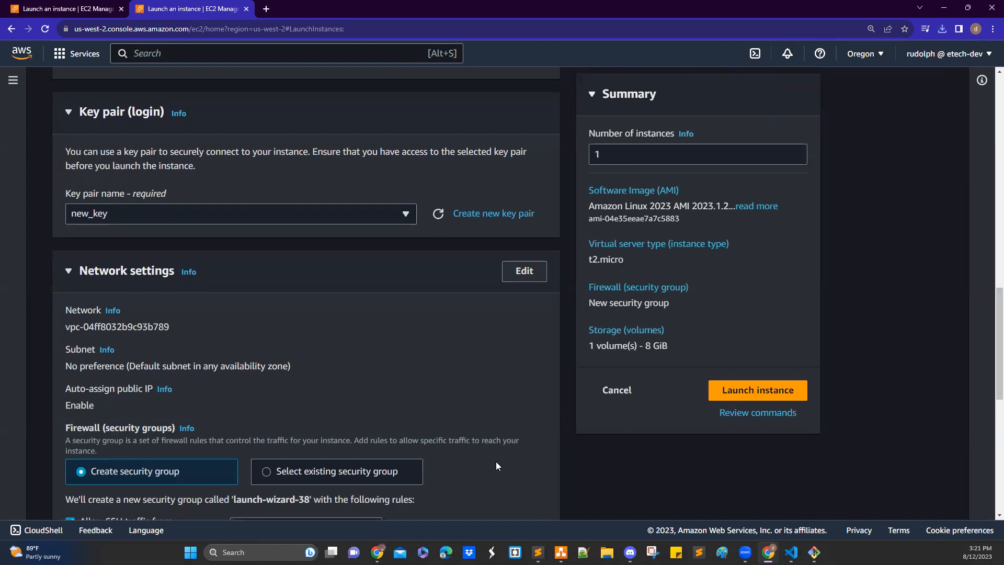
{"action": "scroll", "coordinate": [496, 461], "scroll_direction": "down", "scroll_amount": 2}
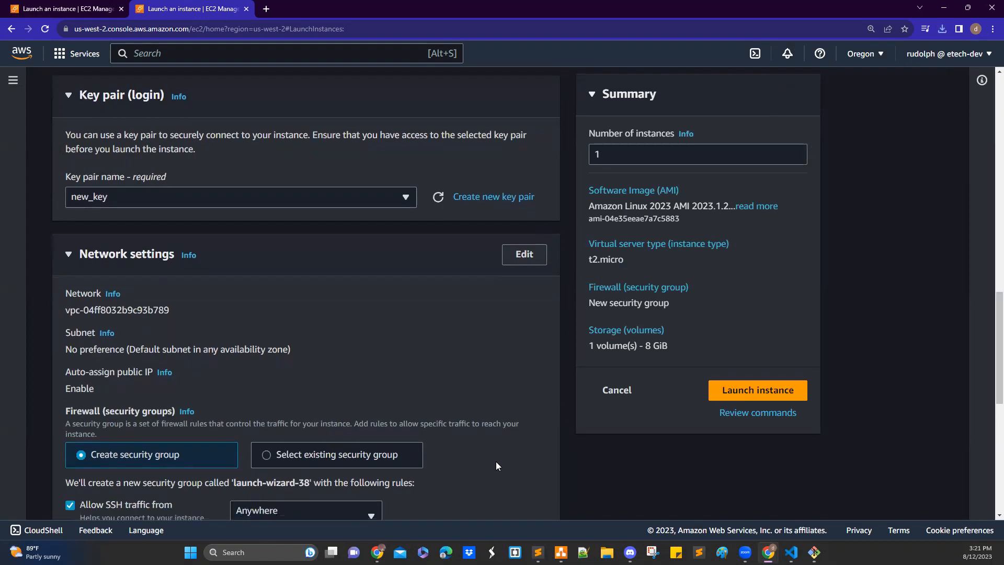
{"action": "scroll", "coordinate": [495, 461], "scroll_direction": "down", "scroll_amount": 2}
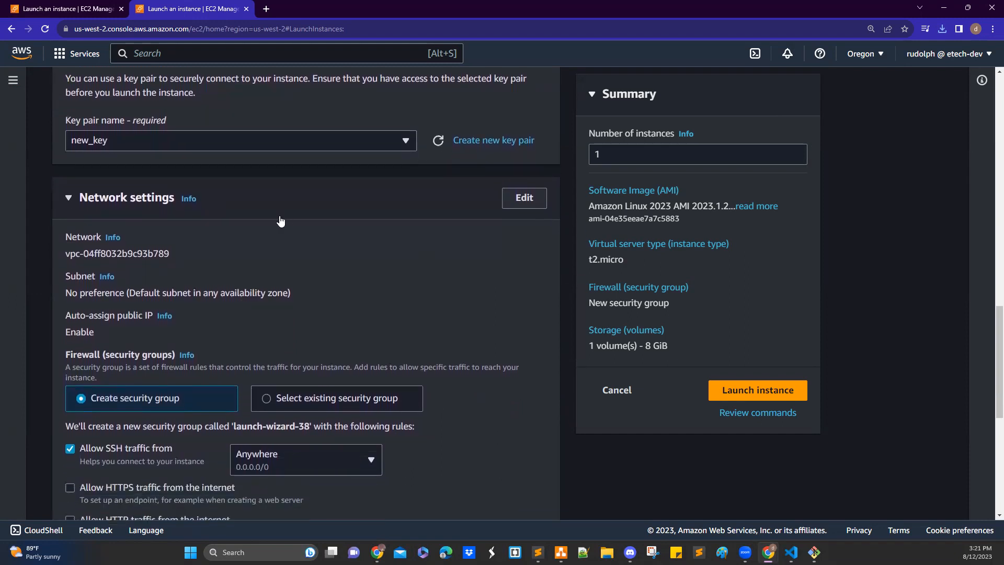
{"action": "scroll", "coordinate": [496, 435], "scroll_direction": "down", "scroll_amount": 6}
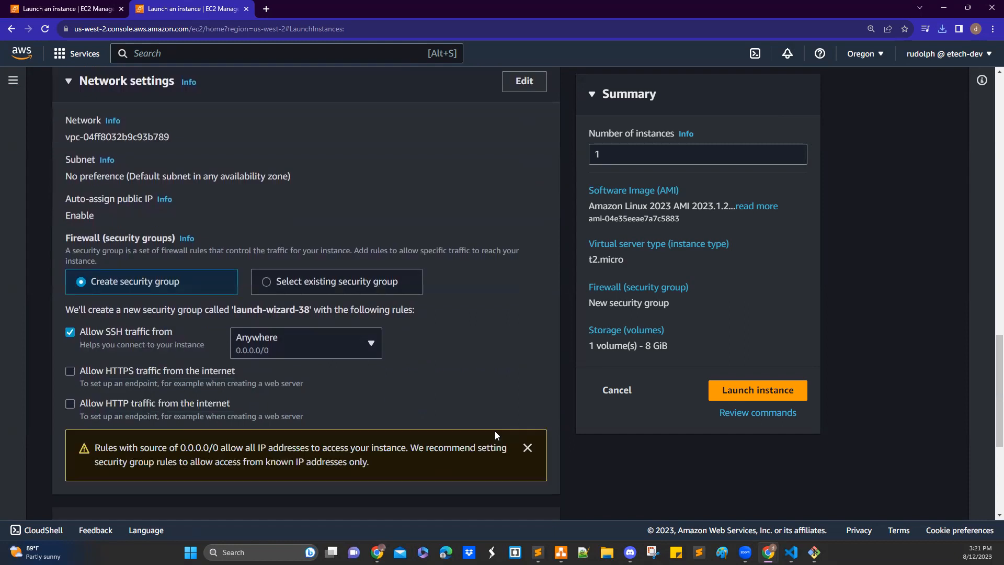
{"action": "scroll", "coordinate": [495, 435], "scroll_direction": "down", "scroll_amount": 1}
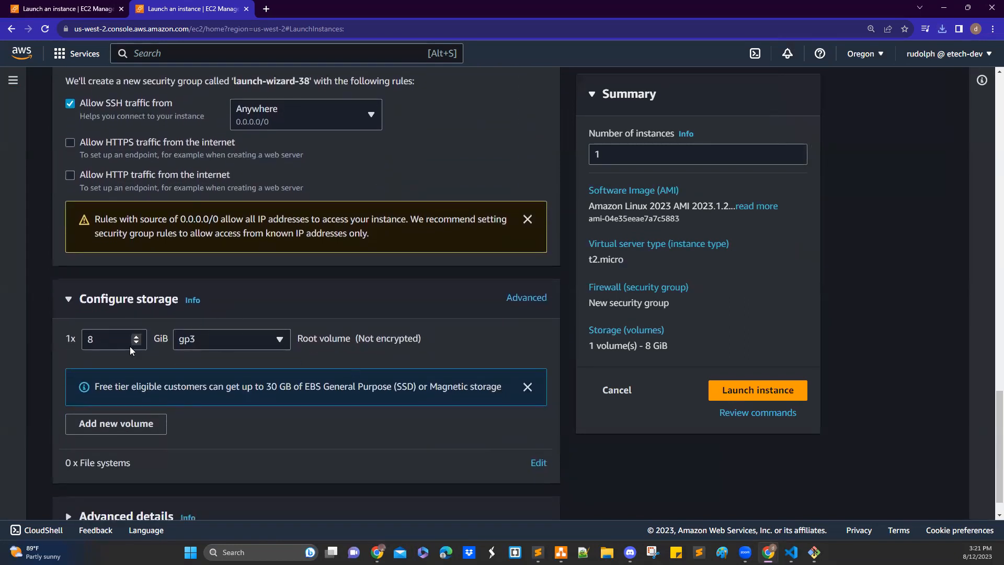
{"action": "scroll", "coordinate": [373, 446], "scroll_direction": "down", "scroll_amount": 1}
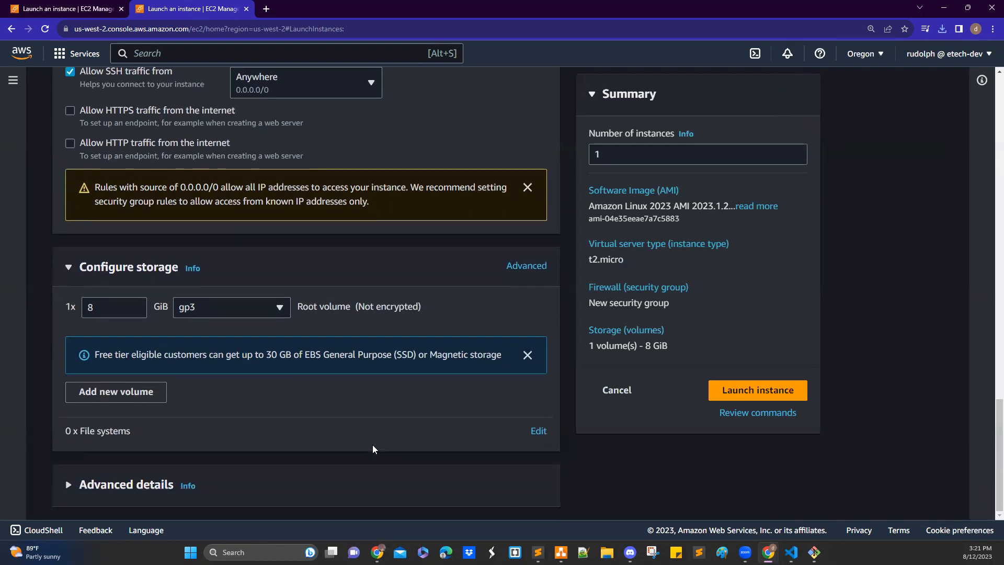
{"action": "left_click", "coordinate": [70, 486]}
{"action": "scroll", "coordinate": [272, 507], "scroll_direction": "down", "scroll_amount": 15}
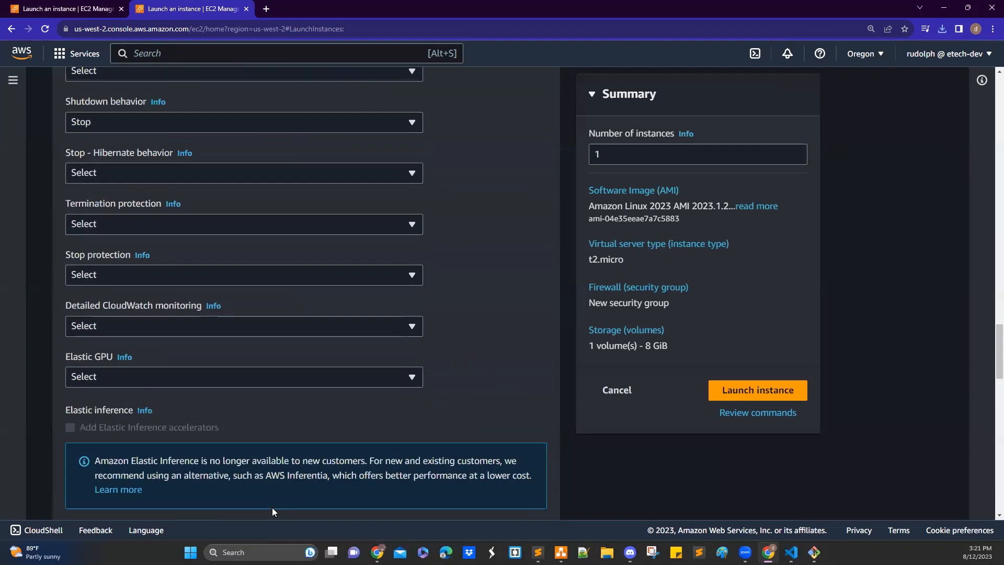
{"action": "scroll", "coordinate": [271, 507], "scroll_direction": "down", "scroll_amount": 15}
{"action": "left_click", "coordinate": [145, 298]}
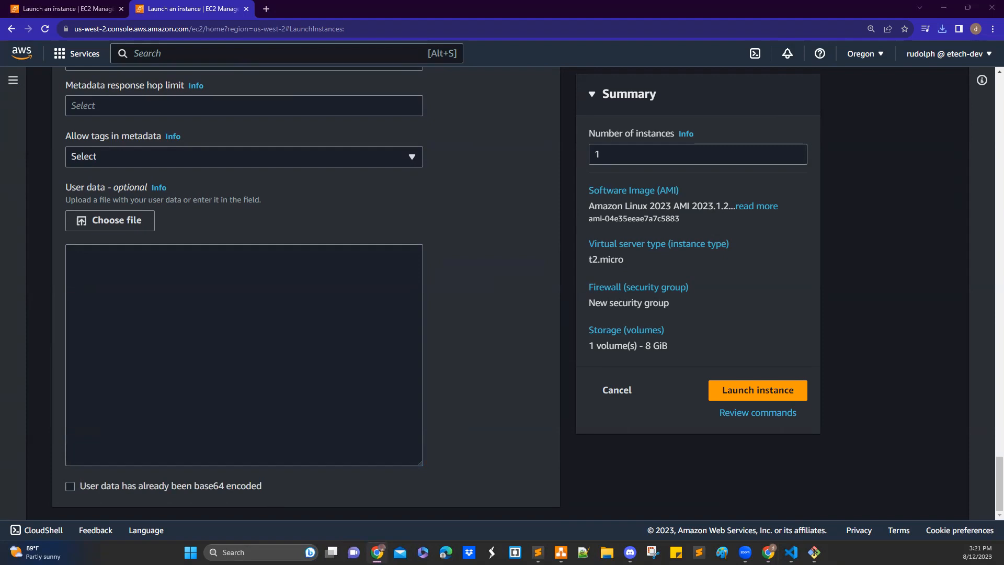
{"action": "left_click", "coordinate": [87, 267]}
{"action": "type", "text": "#!/bin/bash  ######################################## ##### USE THIS WITH AMAZON LINUX 2 ##### ########################################  # get admin privileges sudo su  # install httpd (Linux 2 version) yum update -y yum install -y httpd.x86_64 systemctl start httpd.service systemctl enable httpd.service echo \"Hello World from $(hostname -f)\" > /var/www/html/index.html"}
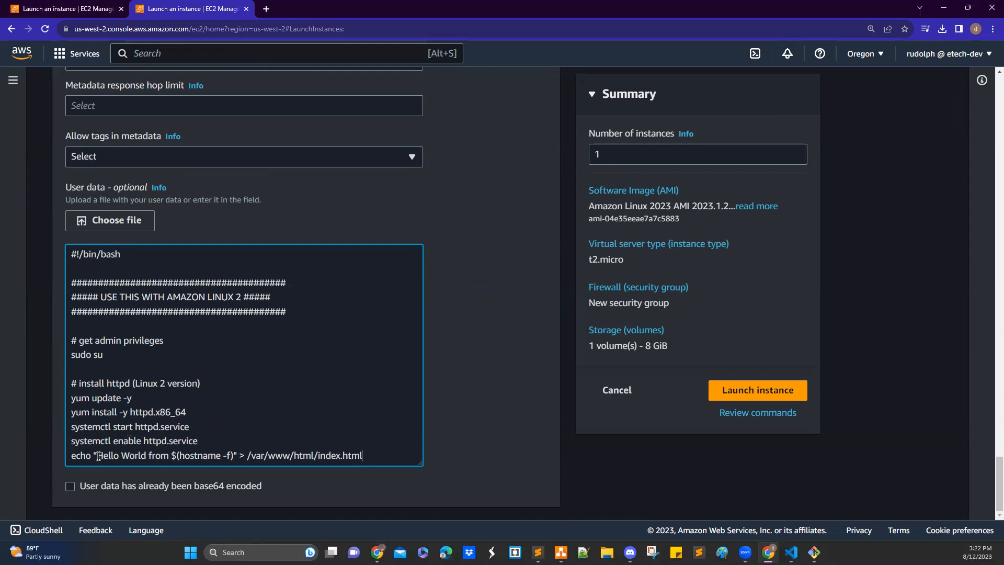
{"action": "left_click_drag", "start_coordinate": [98, 456], "coordinate": [231, 456]}
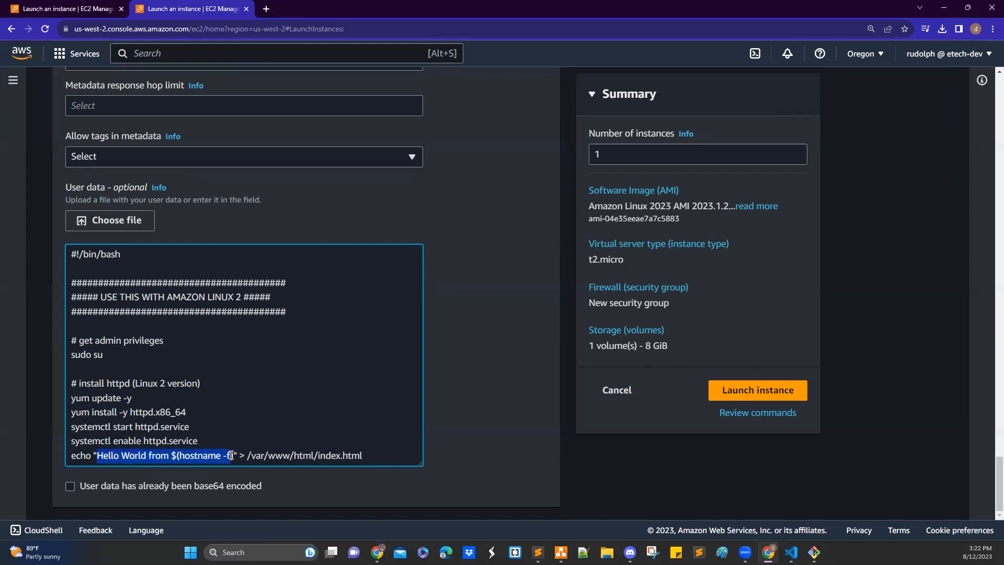
{"action": "left_click", "coordinate": [204, 456]}
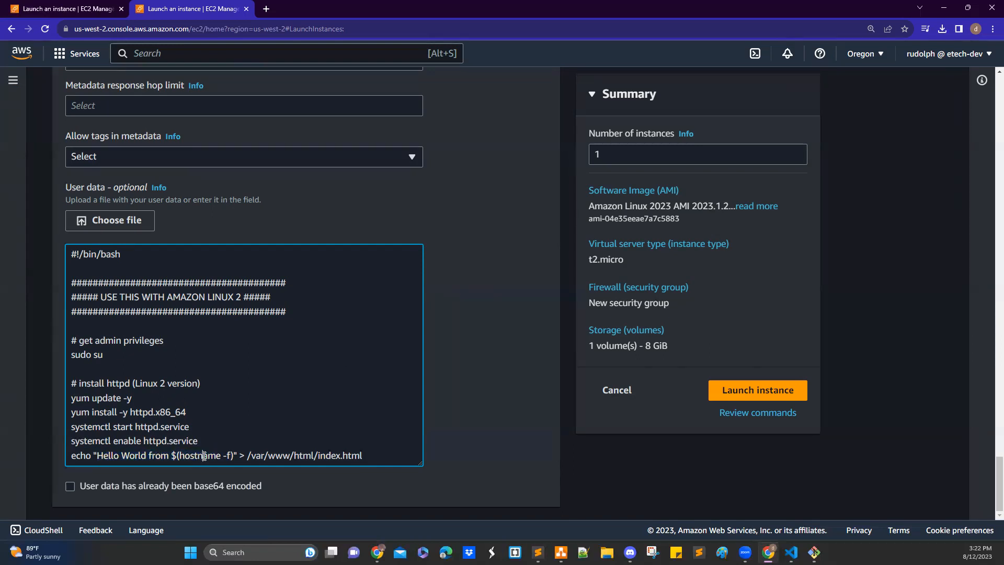
{"action": "left_click_drag", "start_coordinate": [236, 457], "coordinate": [222, 456]}
{"action": "left_click", "coordinate": [307, 435]}
- Launch the configured instance and open its entry in the instances list
{"action": "left_click", "coordinate": [765, 393]}
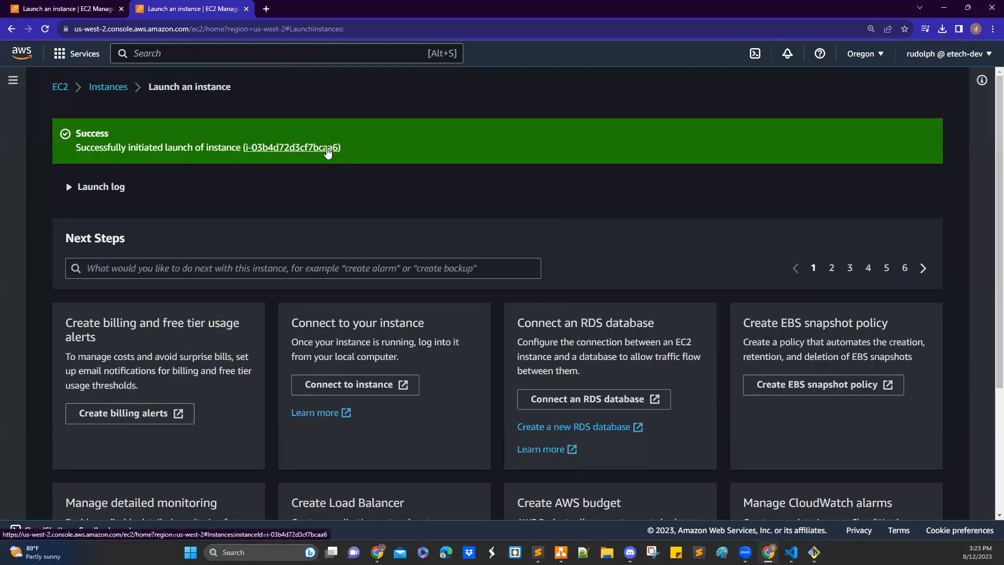
{"action": "left_click", "coordinate": [328, 149]}
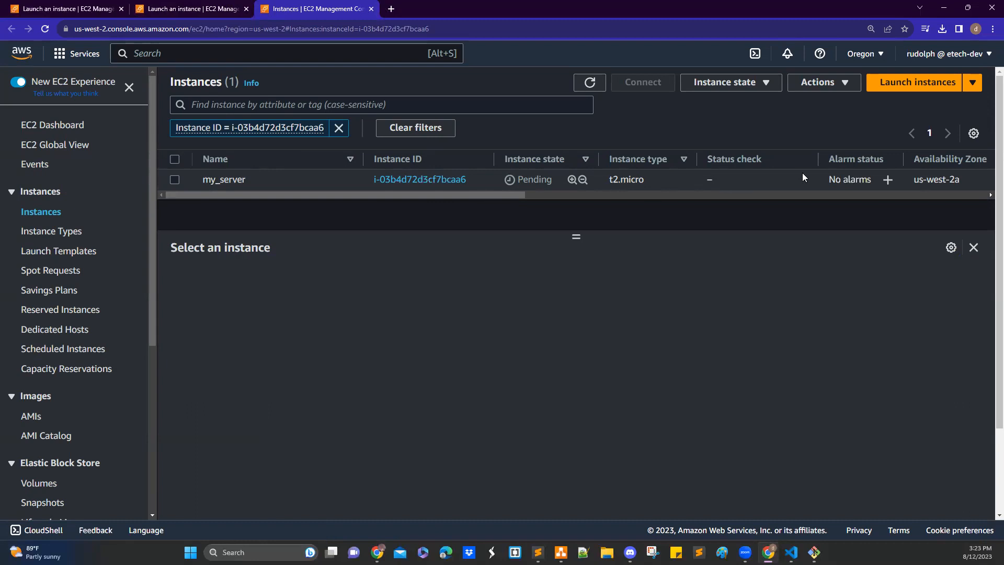
- Examine my_server's details in the instances list, including its state, public IPv4 address, security group, key name and launch time
{"action": "scroll", "coordinate": [803, 177], "scroll_direction": "right", "scroll_amount": 4}
{"action": "scroll", "coordinate": [804, 177], "scroll_direction": "right", "scroll_amount": 4}
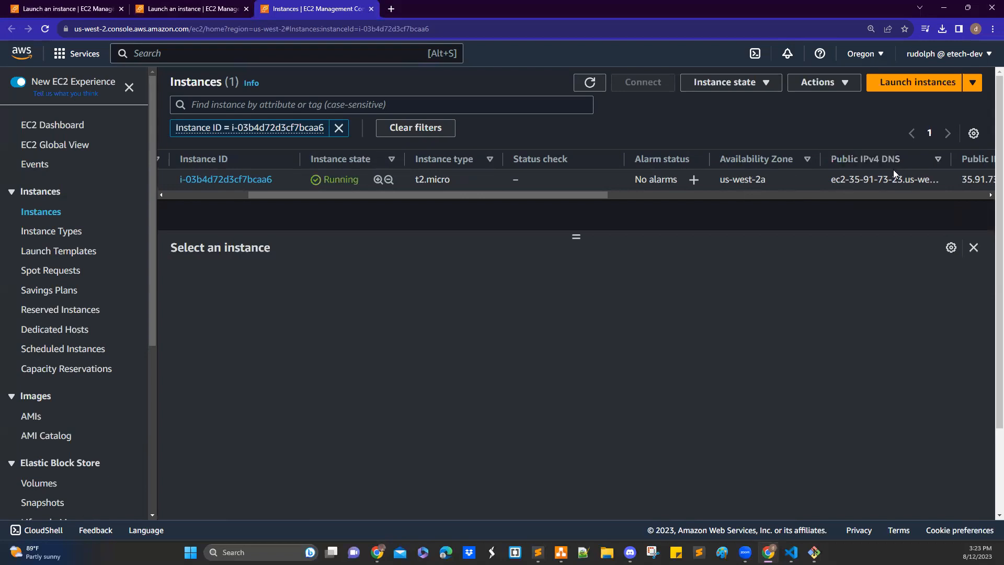
{"action": "scroll", "coordinate": [889, 173], "scroll_direction": "right", "scroll_amount": 6}
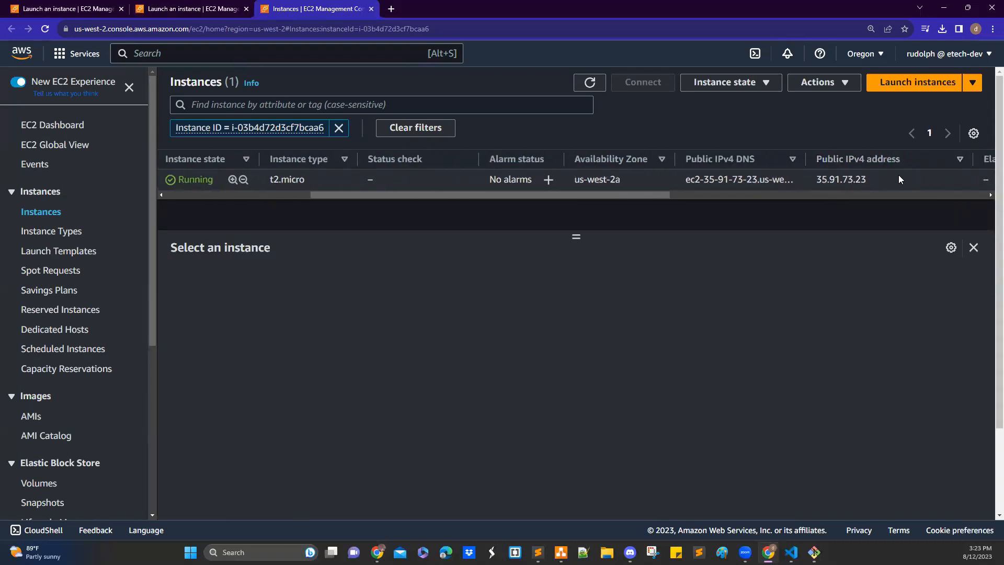
{"action": "scroll", "coordinate": [907, 163], "scroll_direction": "right", "scroll_amount": 8}
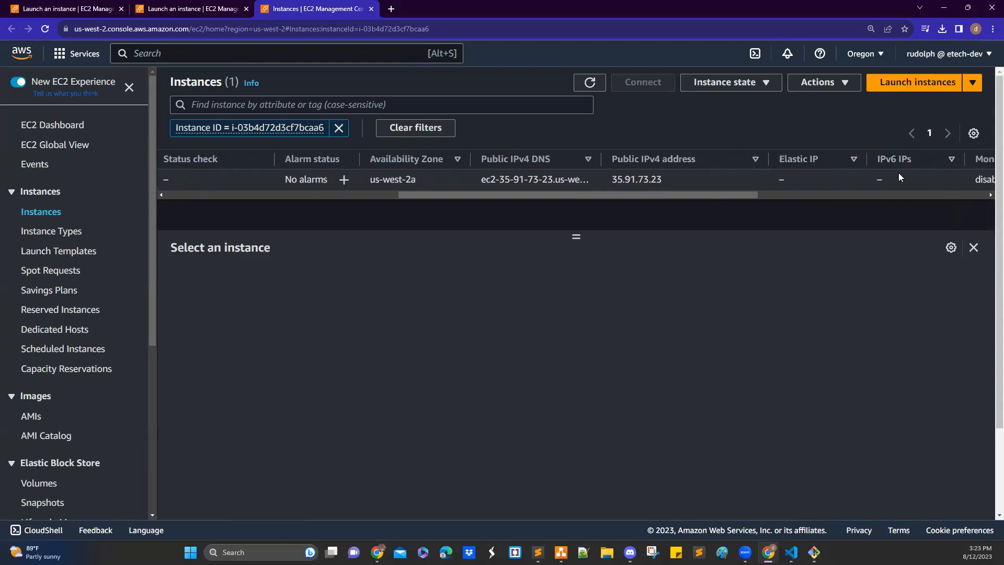
{"action": "scroll", "coordinate": [919, 164], "scroll_direction": "right", "scroll_amount": 6}
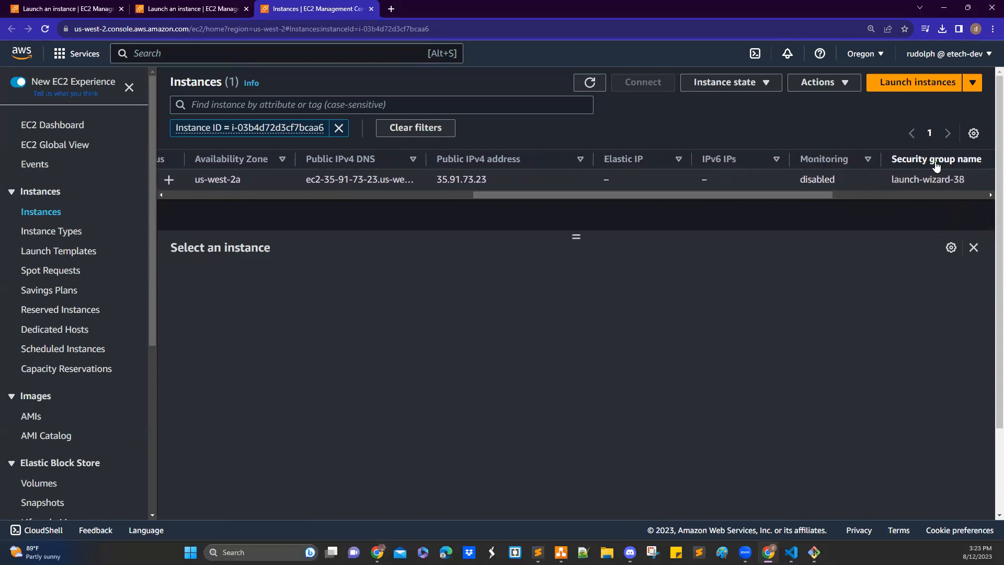
{"action": "scroll", "coordinate": [936, 167], "scroll_direction": "right", "scroll_amount": 2}
{"action": "scroll", "coordinate": [936, 166], "scroll_direction": "right", "scroll_amount": 2}
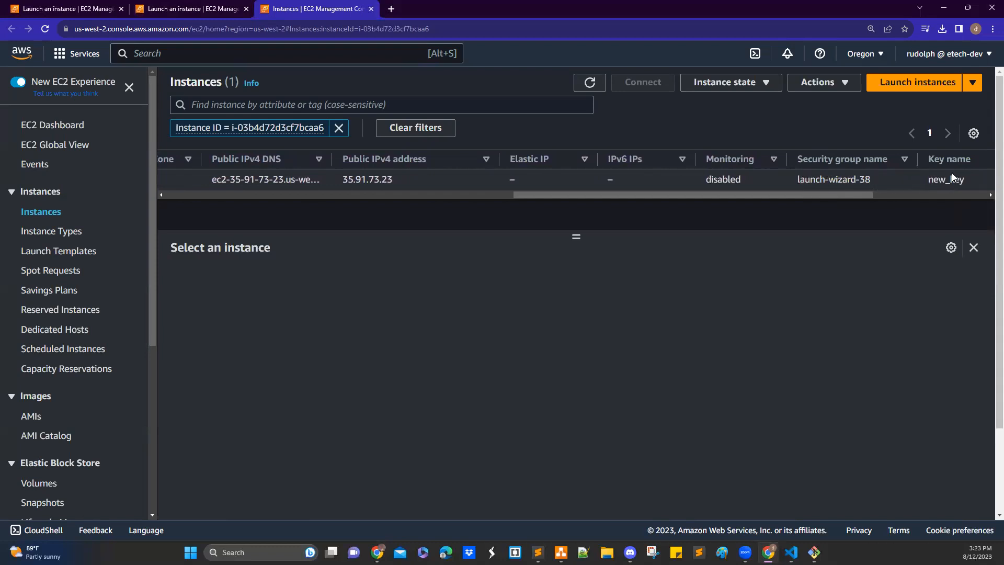
{"action": "scroll", "coordinate": [951, 173], "scroll_direction": "right", "scroll_amount": 5}
{"action": "scroll", "coordinate": [934, 178], "scroll_direction": "right", "scroll_amount": 5}
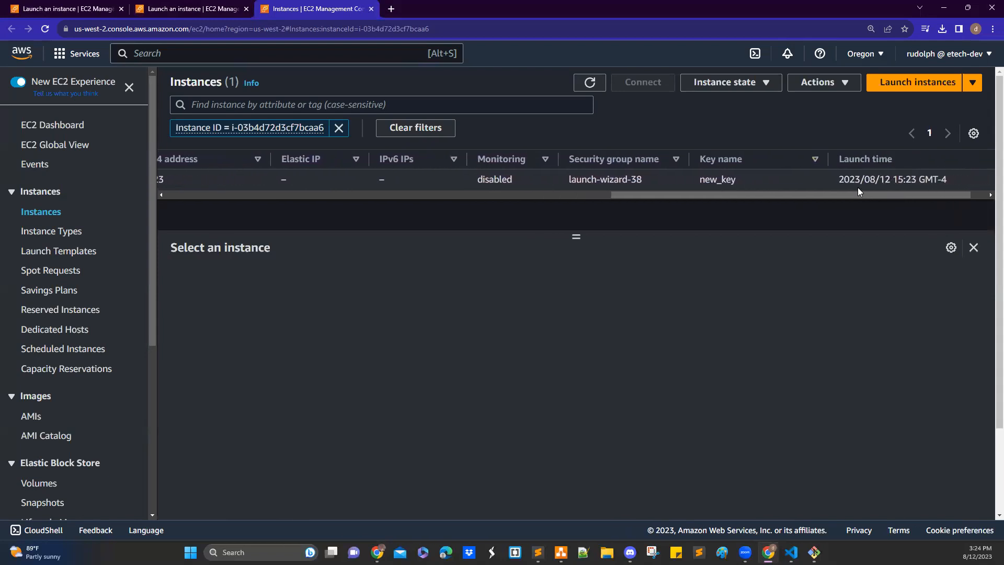
- Refresh the instances list and open my_server's security group, launch-wizard-38, from its security details
{"action": "scroll", "coordinate": [857, 187], "scroll_direction": "left", "scroll_amount": 20}
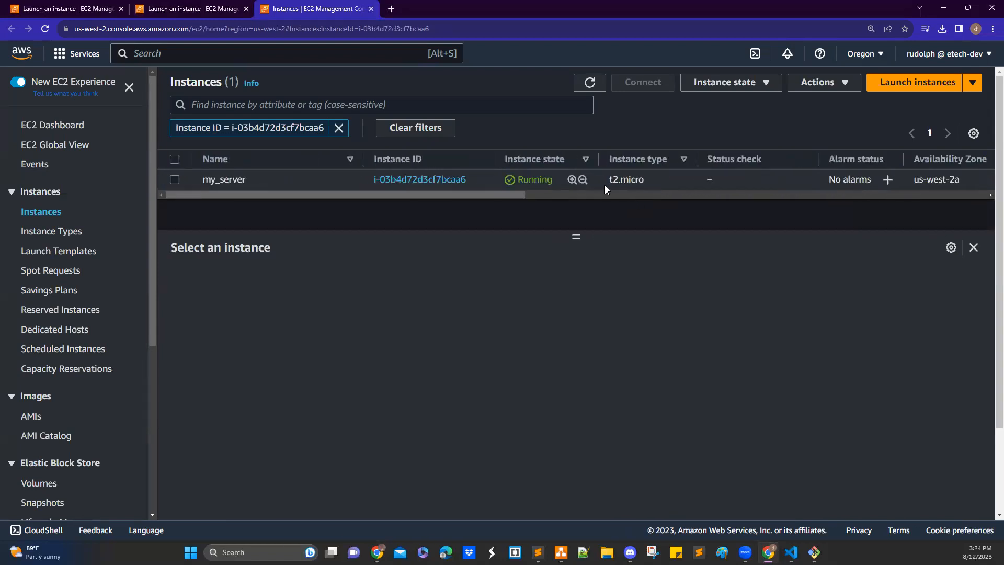
{"action": "left_click", "coordinate": [598, 85]}
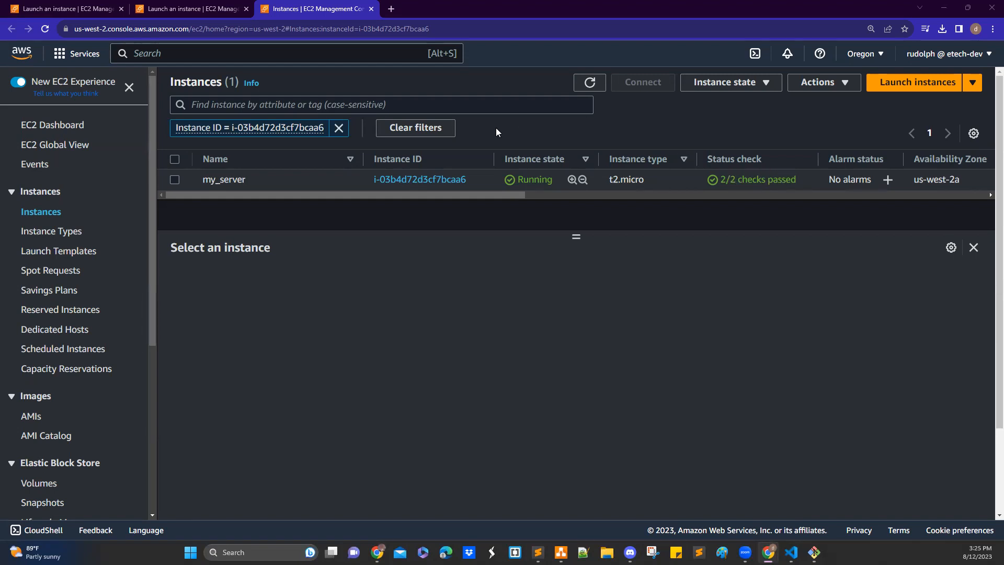
{"action": "left_click", "coordinate": [175, 159]}
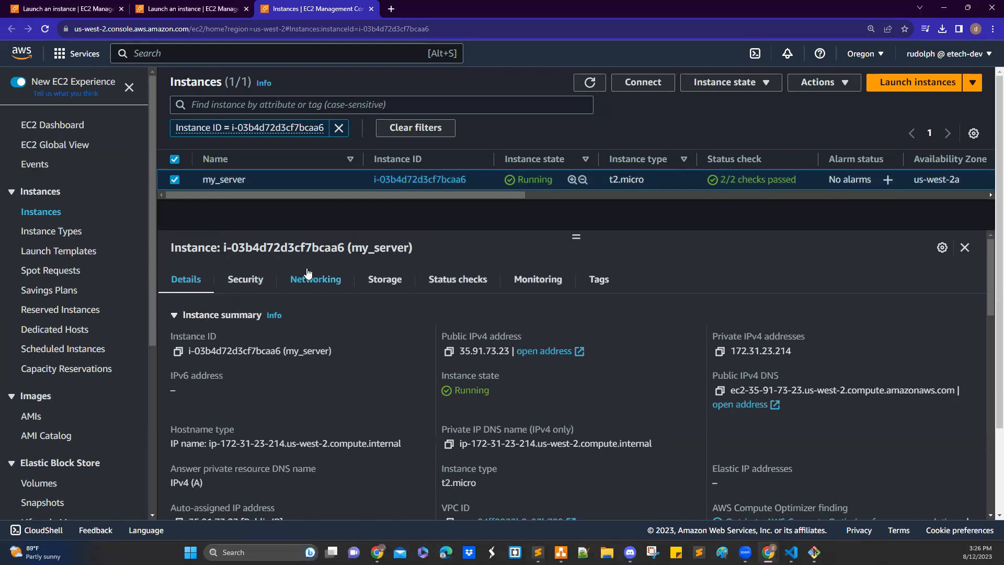
{"action": "left_click", "coordinate": [249, 284]}
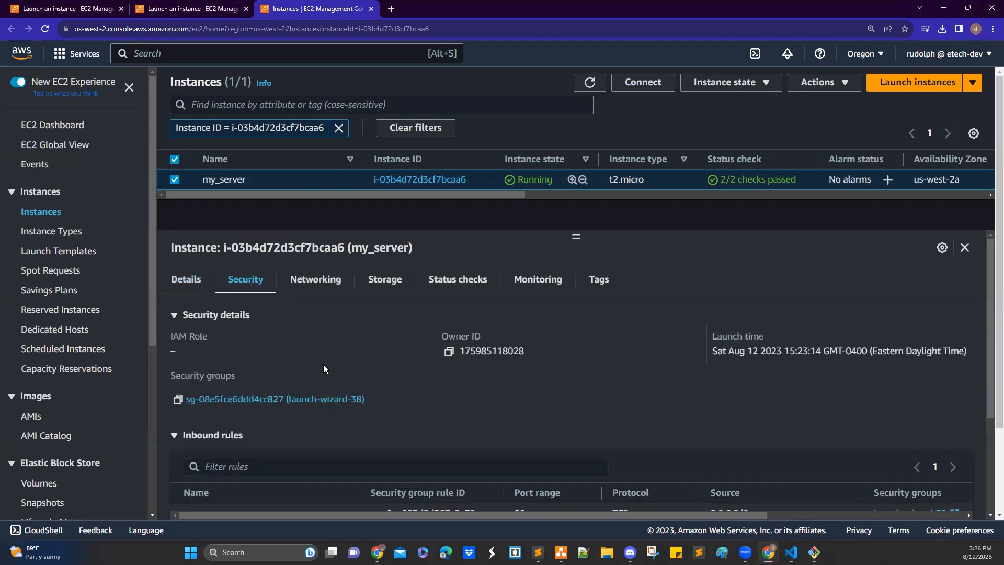
{"action": "scroll", "coordinate": [323, 364], "scroll_direction": "down", "scroll_amount": 2}
{"action": "left_click", "coordinate": [230, 315]}
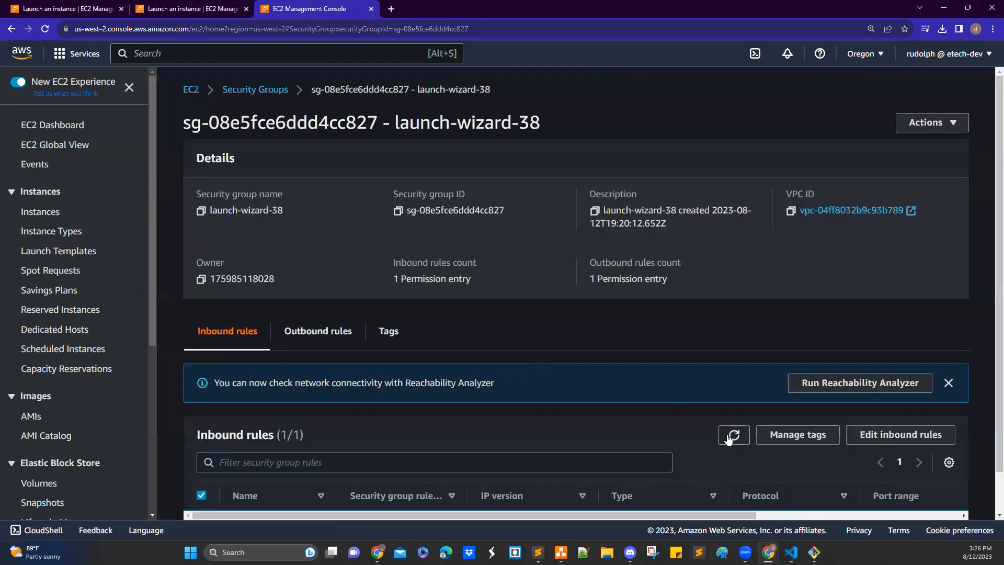
- Add an inbound HTTP rule with source 0.0.0.0/0 to the launch-wizard-38 security group and save the rules
{"action": "scroll", "coordinate": [727, 434], "scroll_direction": "down", "scroll_amount": 1}
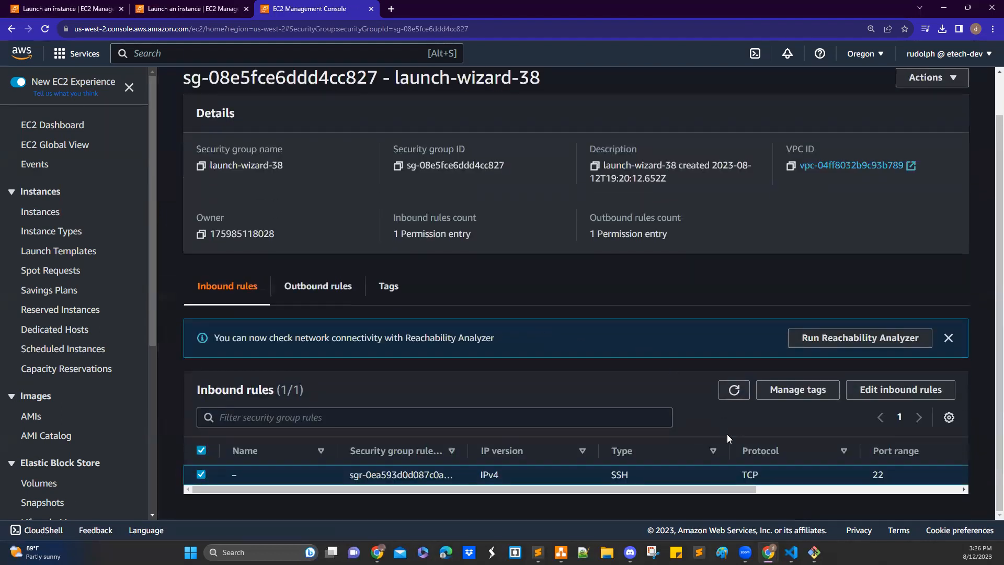
{"action": "left_click", "coordinate": [889, 390]}
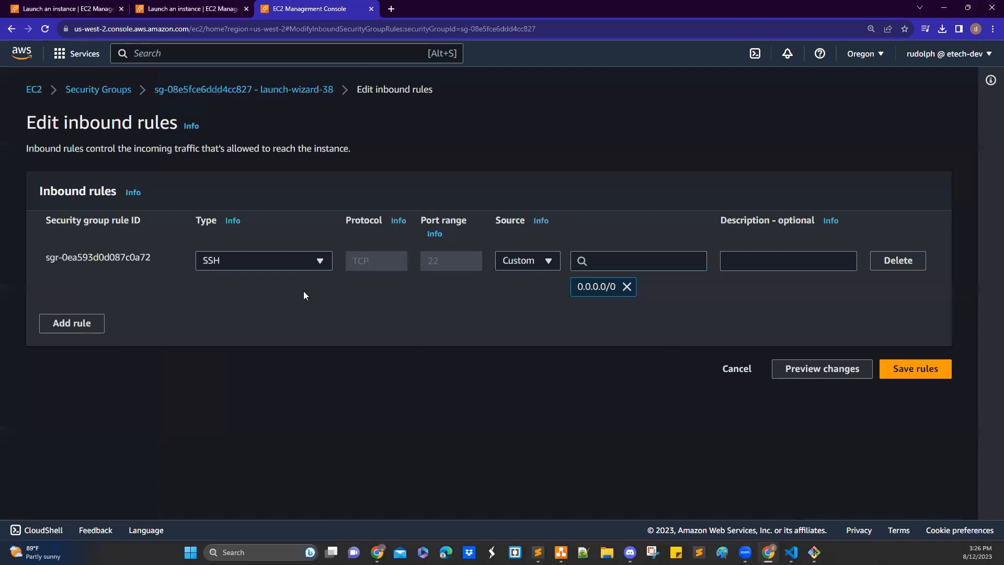
{"action": "left_click", "coordinate": [83, 323]}
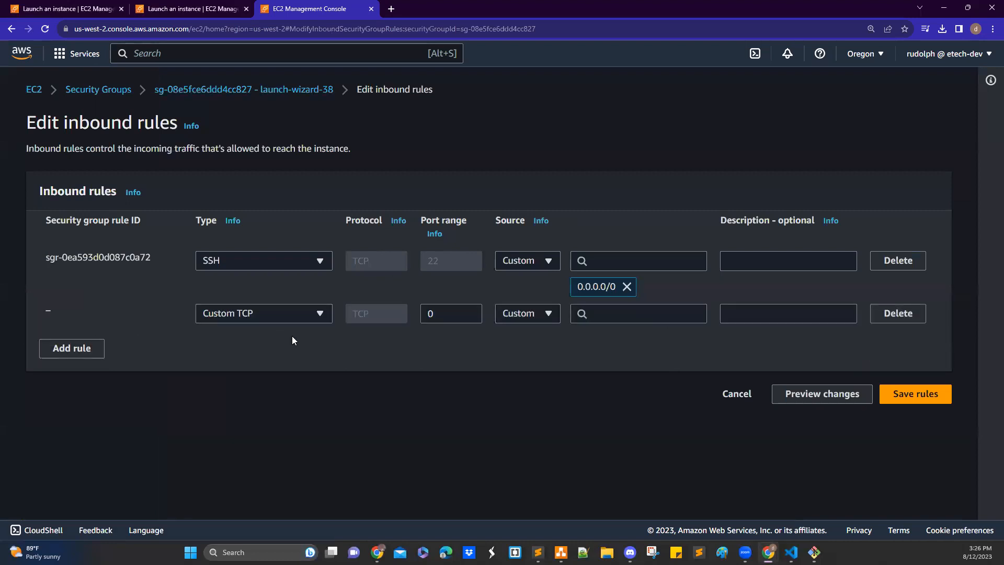
{"action": "left_click", "coordinate": [320, 314]}
{"action": "scroll", "coordinate": [276, 283], "scroll_direction": "down", "scroll_amount": 3}
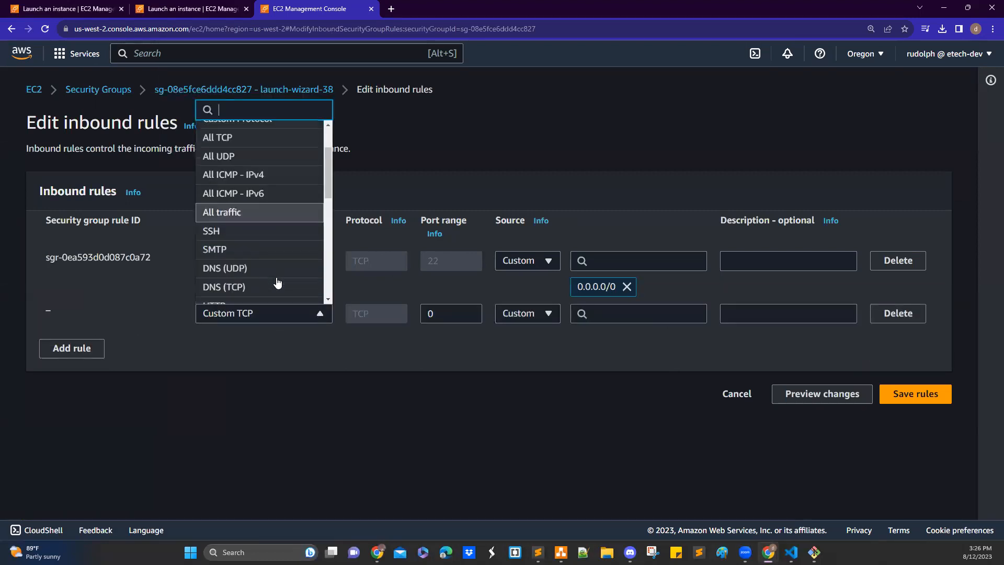
{"action": "scroll", "coordinate": [275, 277], "scroll_direction": "down", "scroll_amount": 1}
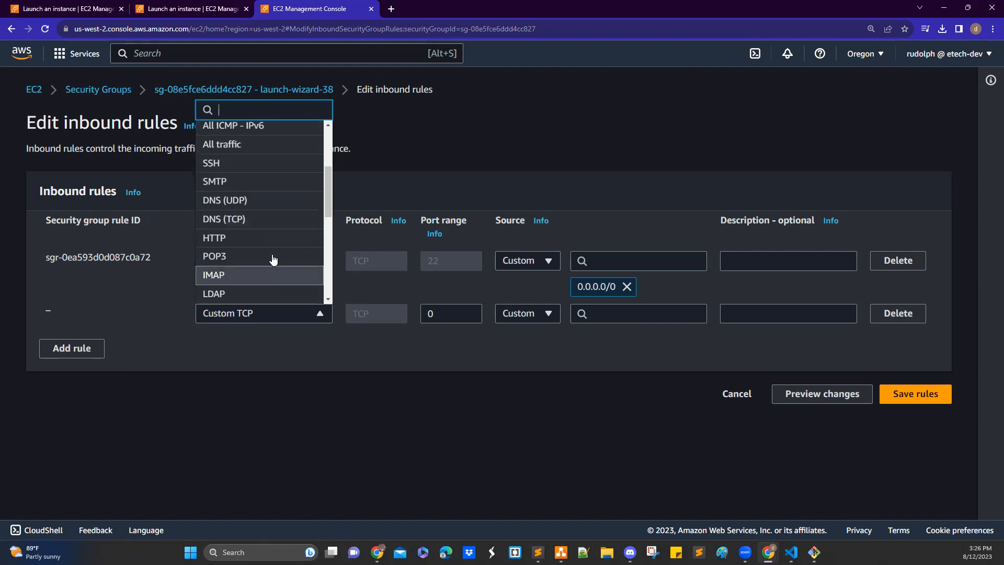
{"action": "left_click", "coordinate": [245, 239]}
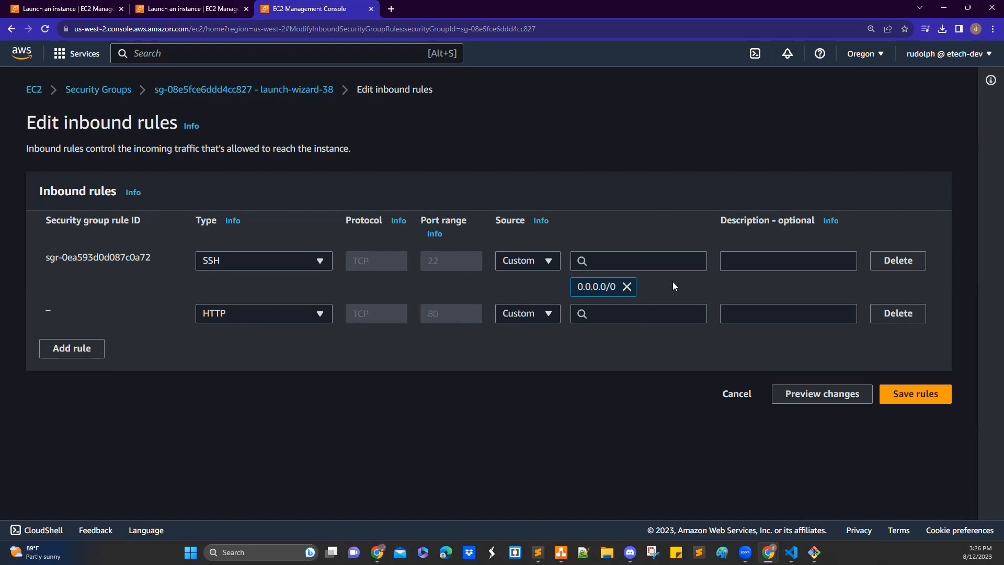
{"action": "left_click", "coordinate": [640, 317]}
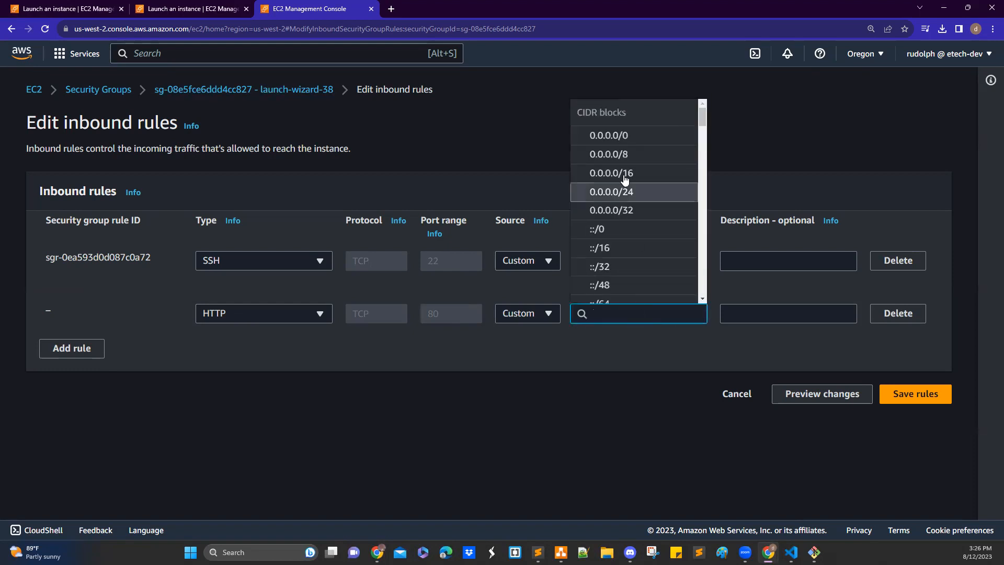
{"action": "left_click", "coordinate": [618, 137]}
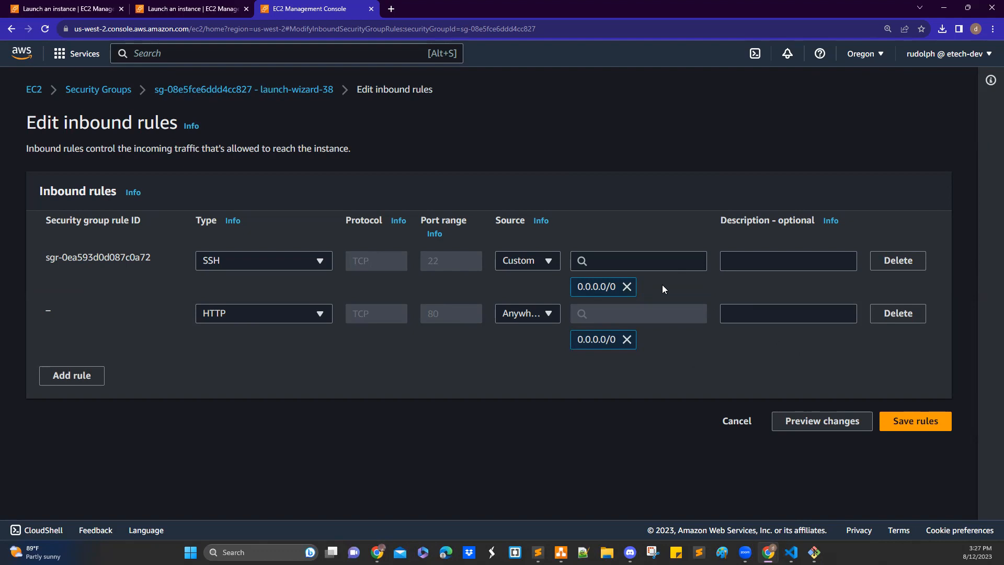
{"action": "left_click", "coordinate": [915, 423]}
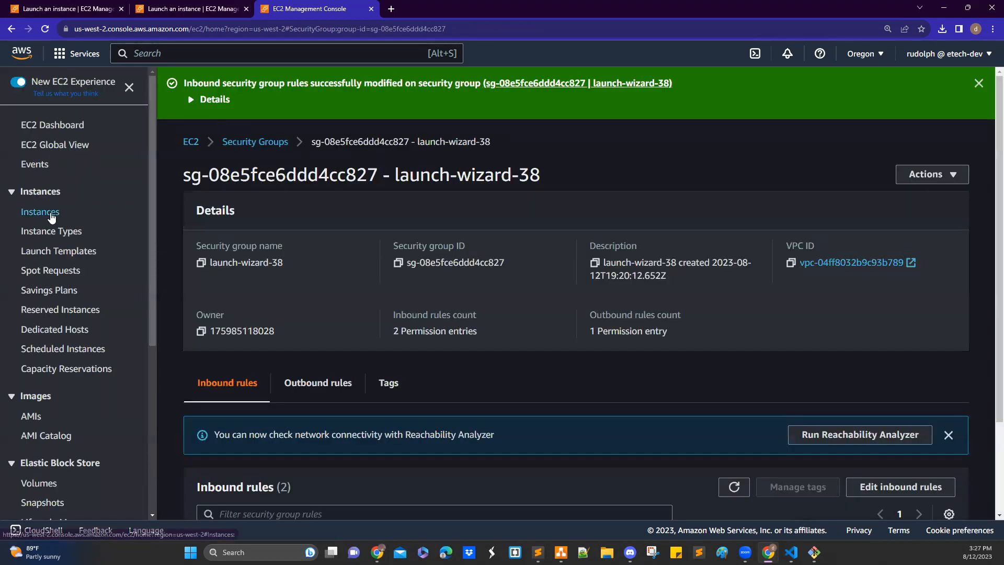
- Open my_server's instance summary from the instances list and copy its public IPv4 DNS
{"action": "left_click", "coordinate": [51, 216]}
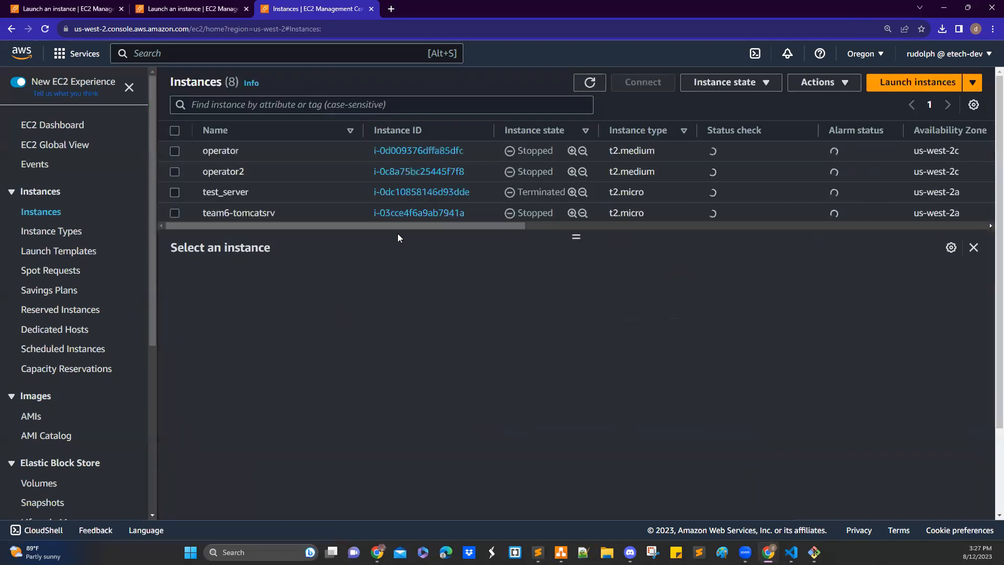
{"action": "scroll", "coordinate": [295, 190], "scroll_direction": "down", "scroll_amount": 3}
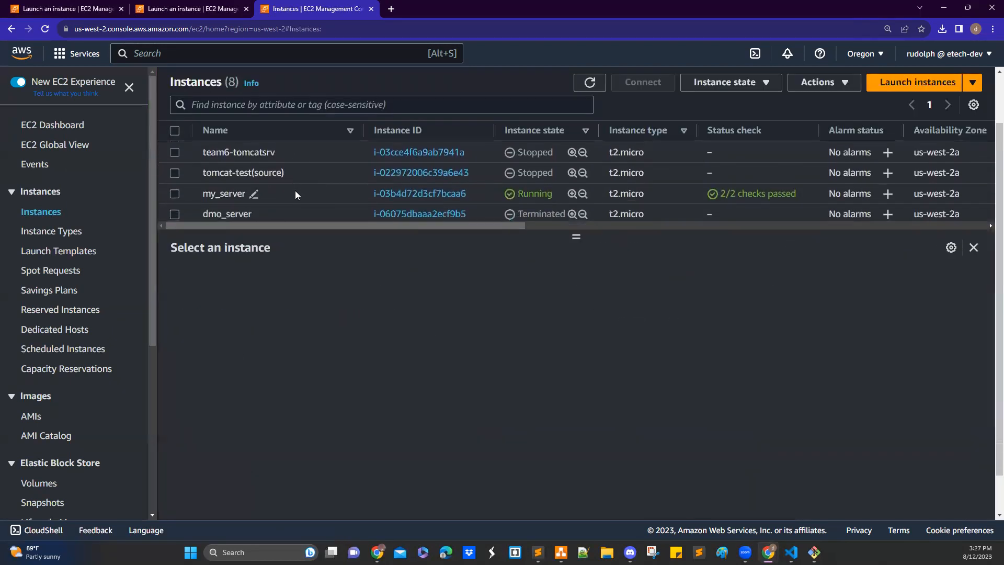
{"action": "left_click", "coordinate": [413, 192]}
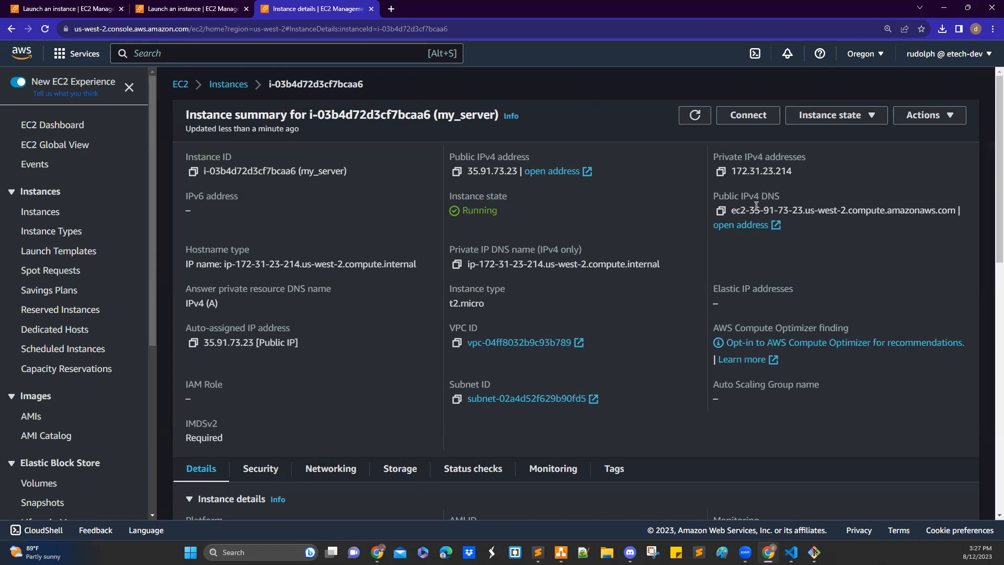
{"action": "left_click", "coordinate": [720, 210]}
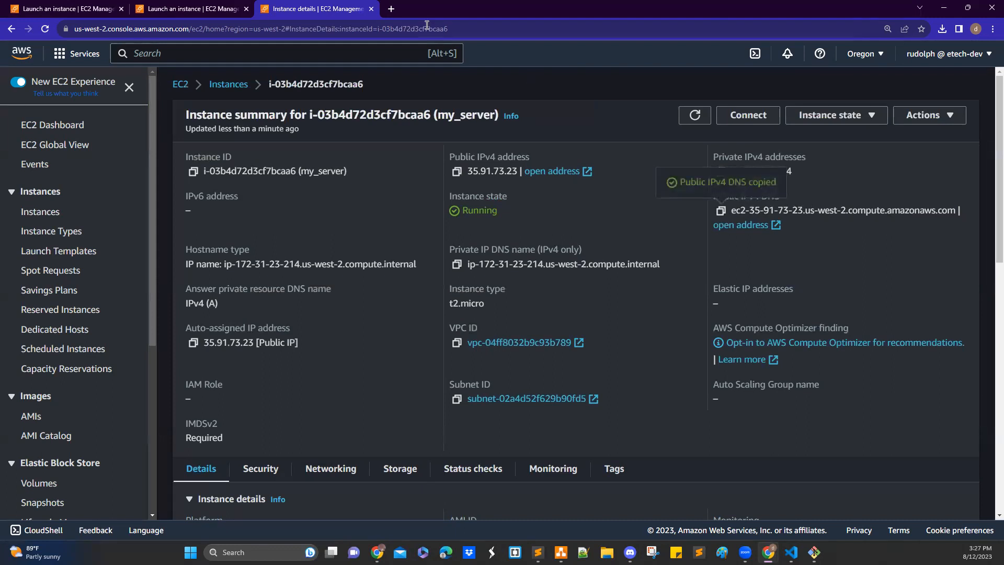
- Load the copied public DNS address on port 80 in a new browser tab and enlarge the page for reading
{"action": "left_click", "coordinate": [391, 9]}
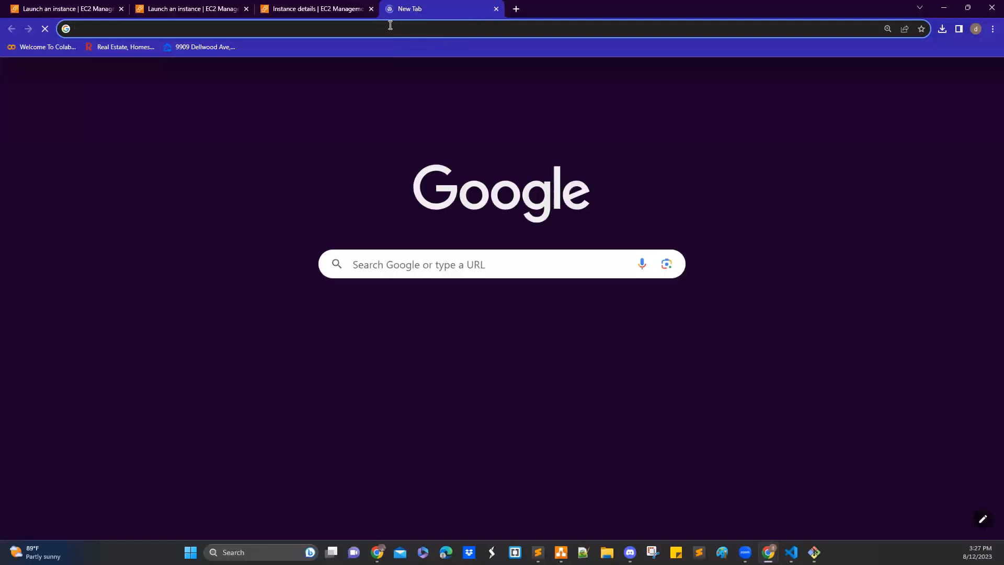
{"action": "left_click", "coordinate": [390, 25]}
{"action": "key", "text": "ctrl+v"}
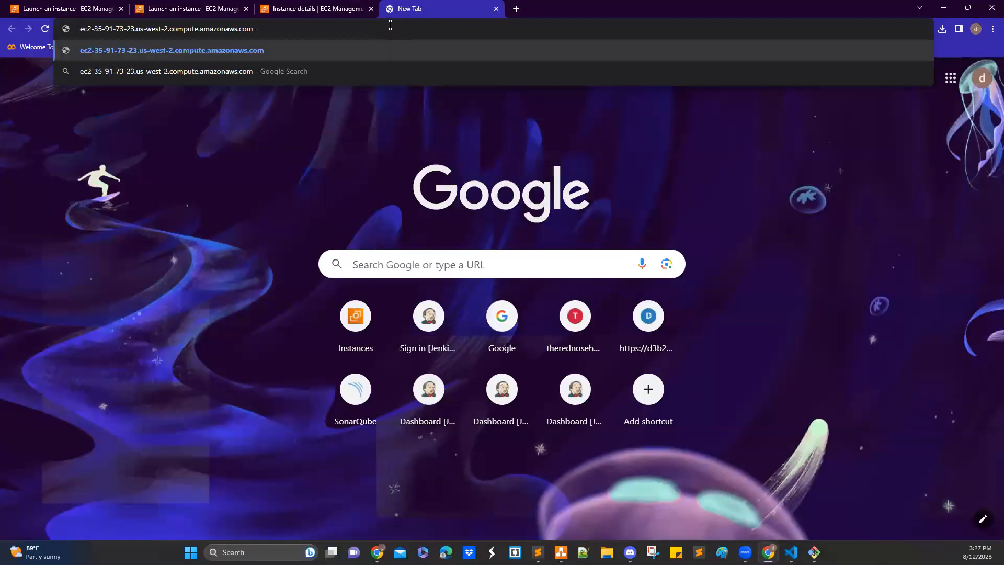
{"action": "type", "text": ":80"}
{"action": "key", "text": "Return"}
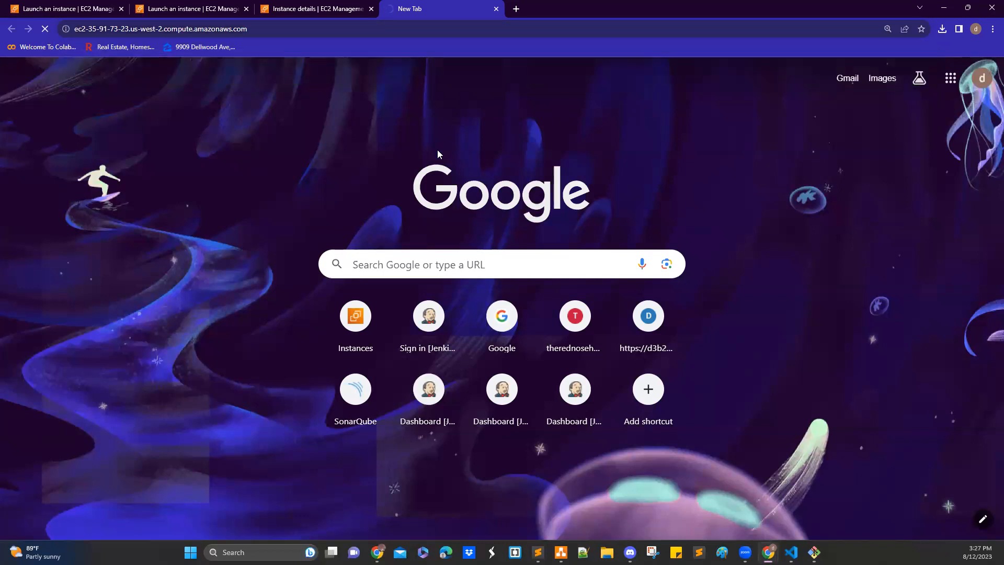
{"action": "key", "text": "ctrl+minus"}
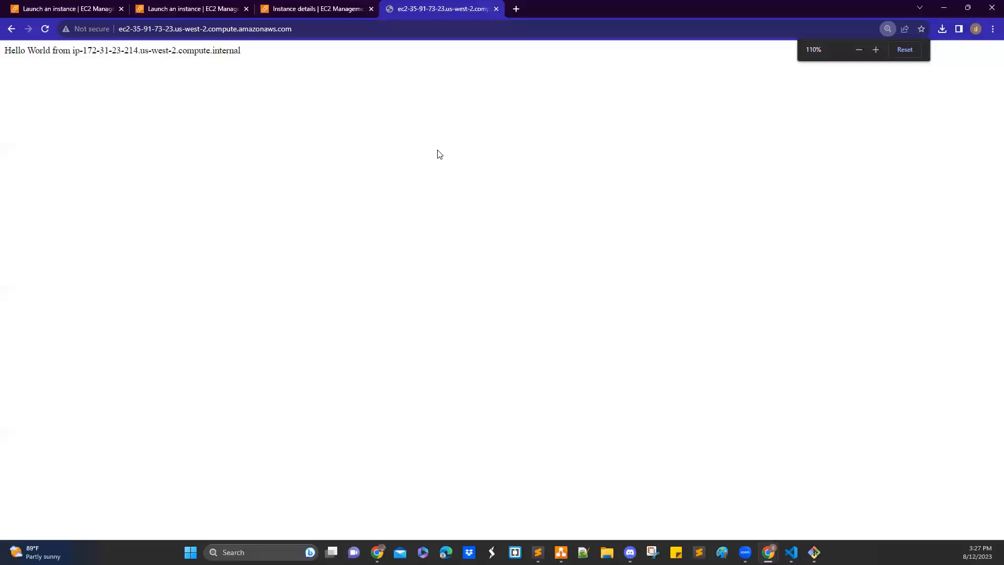
{"action": "key", "text": "ctrl+plus"}
{"action": "key", "text": "ctrl+plus"}
{"action": "key", "text": "ctrl+plus"}
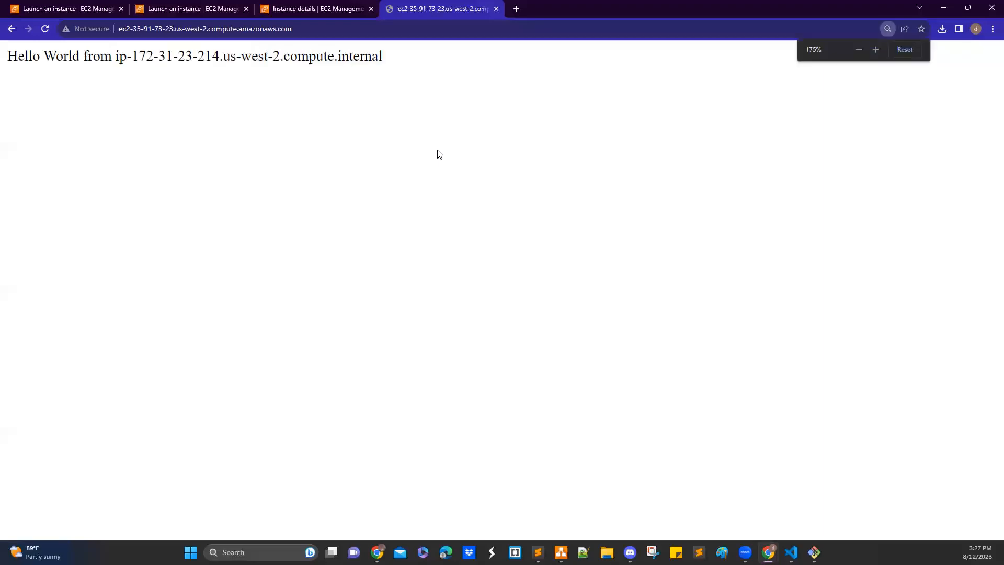
{"action": "key", "text": "ctrl+plus"}
{"action": "key", "text": "ctrl+plus"}
{"action": "key", "text": "ctrl+plus"}
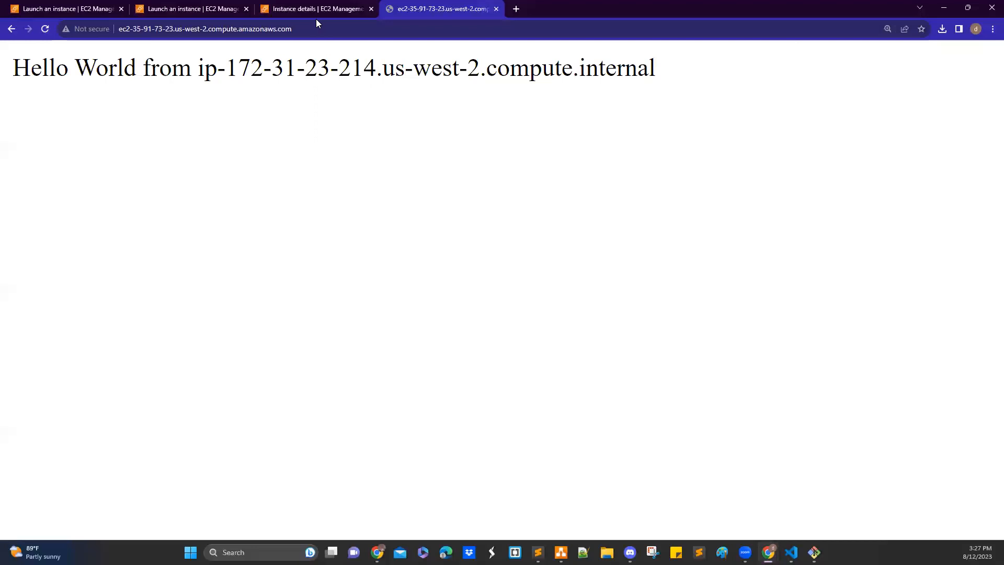
- Close the old SSH terminal session and copy my_server's example SSH command from its SSH client connection instructions
{"action": "left_click", "coordinate": [337, 12]}
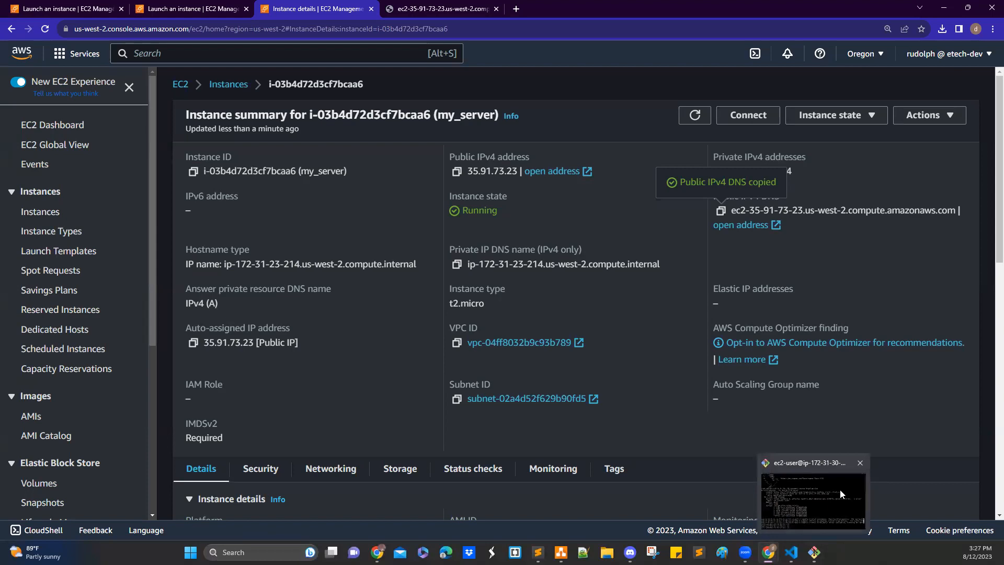
{"action": "left_click", "coordinate": [860, 462]}
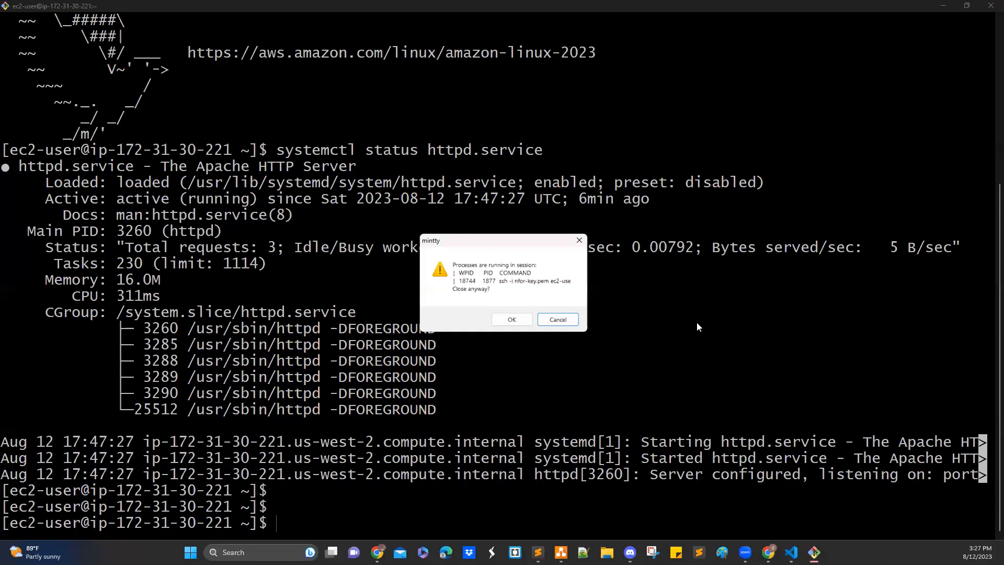
{"action": "left_click", "coordinate": [521, 320]}
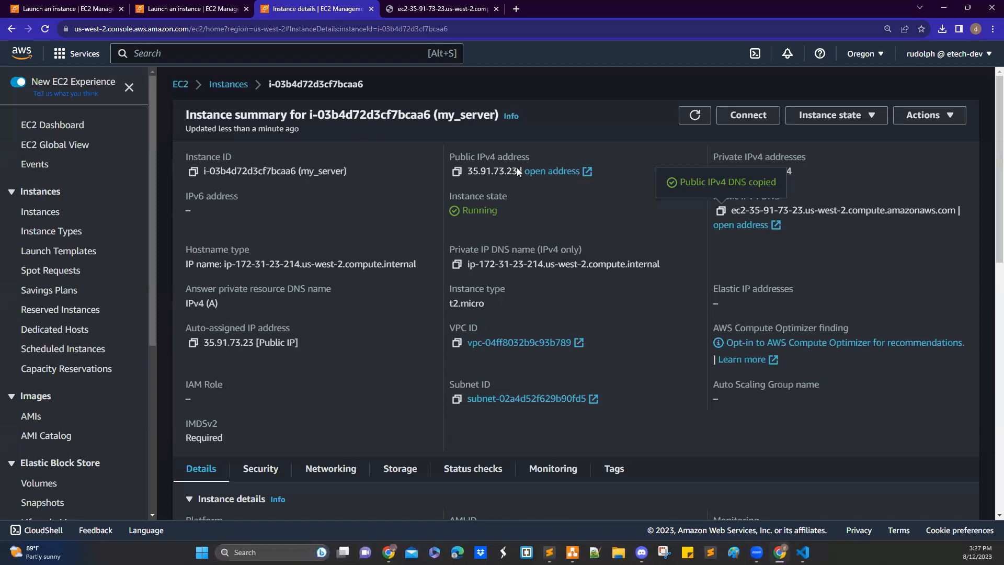
{"action": "left_click", "coordinate": [749, 115]}
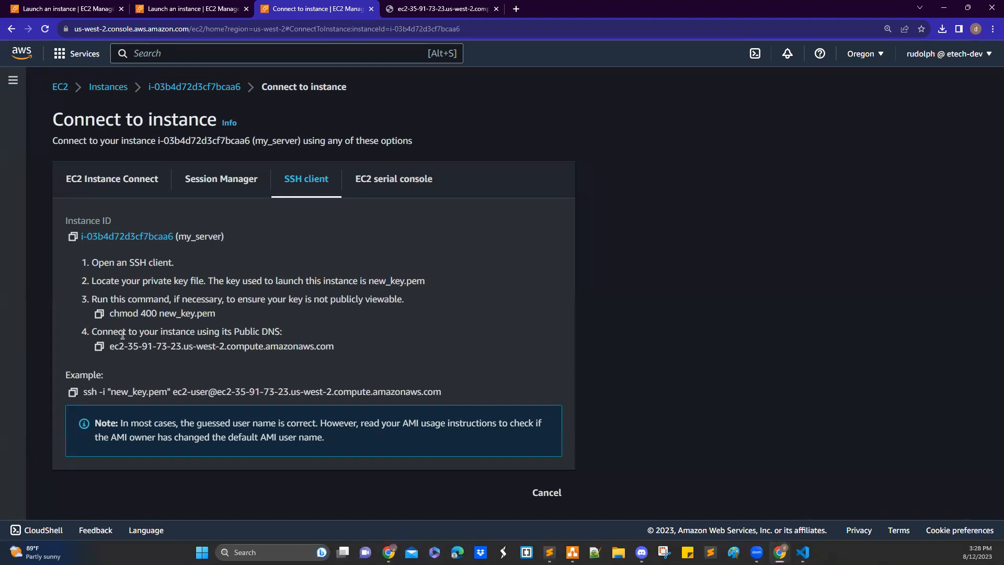
{"action": "left_click", "coordinate": [73, 393]}
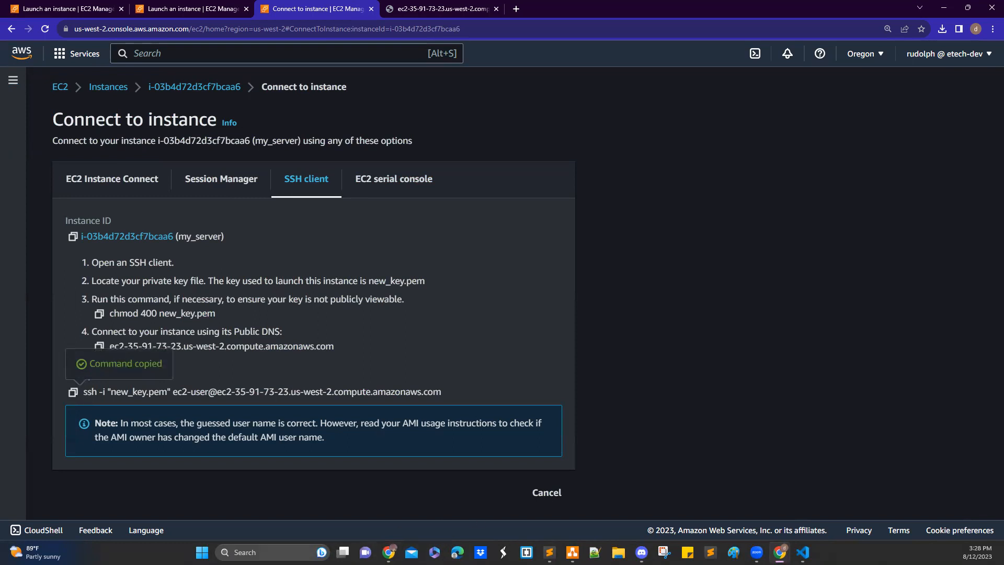
- Open a new Git Bash terminal, maximize it and enlarge its text
{"action": "left_click", "coordinate": [245, 552]}
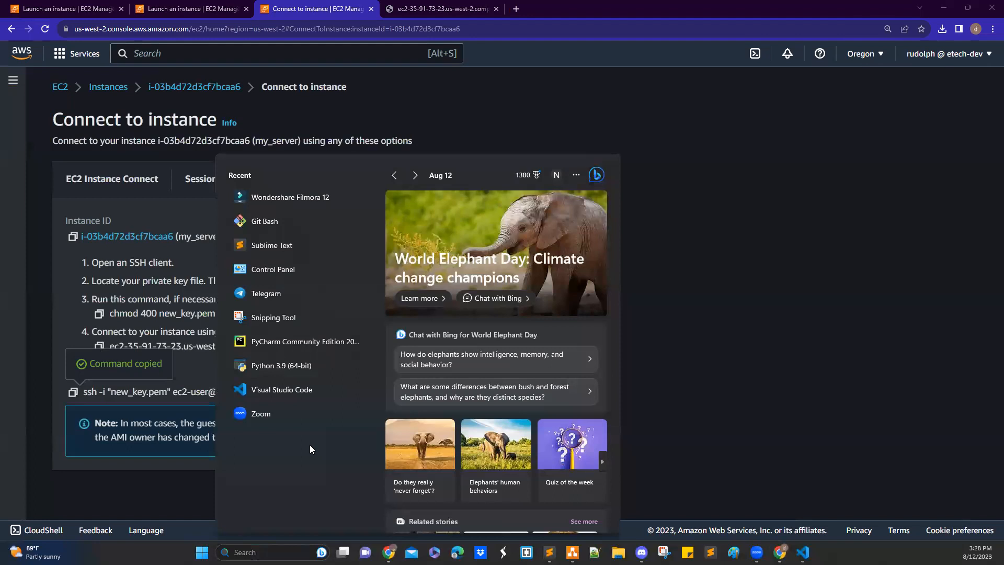
{"action": "type", "text": "git"}
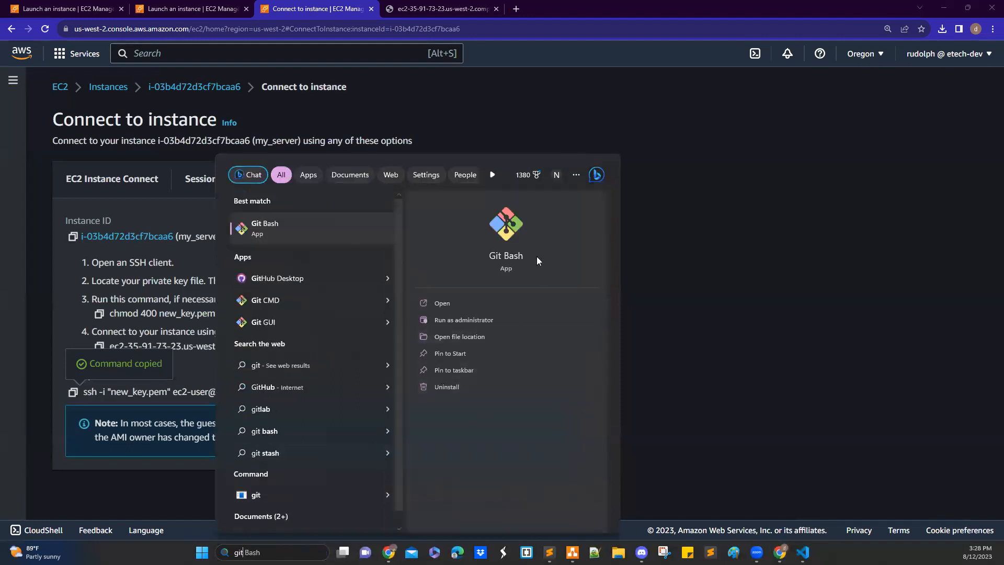
{"action": "left_click", "coordinate": [505, 255]}
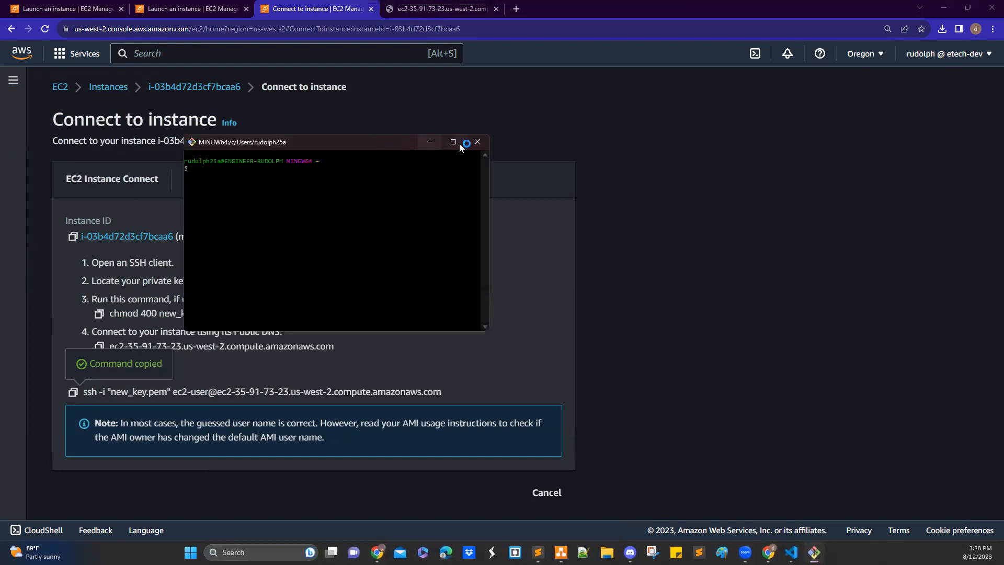
{"action": "left_click", "coordinate": [449, 141]}
{"action": "key", "text": "ctrl+plus"}
{"action": "key", "text": "ctrl+plus"}
{"action": "key", "text": "ctrl+plus"}
{"action": "key", "text": "ctrl+plus"}
{"action": "key", "text": "ctrl+plus"}
{"action": "key", "text": "ctrl+plus"}
{"action": "key", "text": "ctrl+plus"}
{"action": "key", "text": "ctrl+plus"}
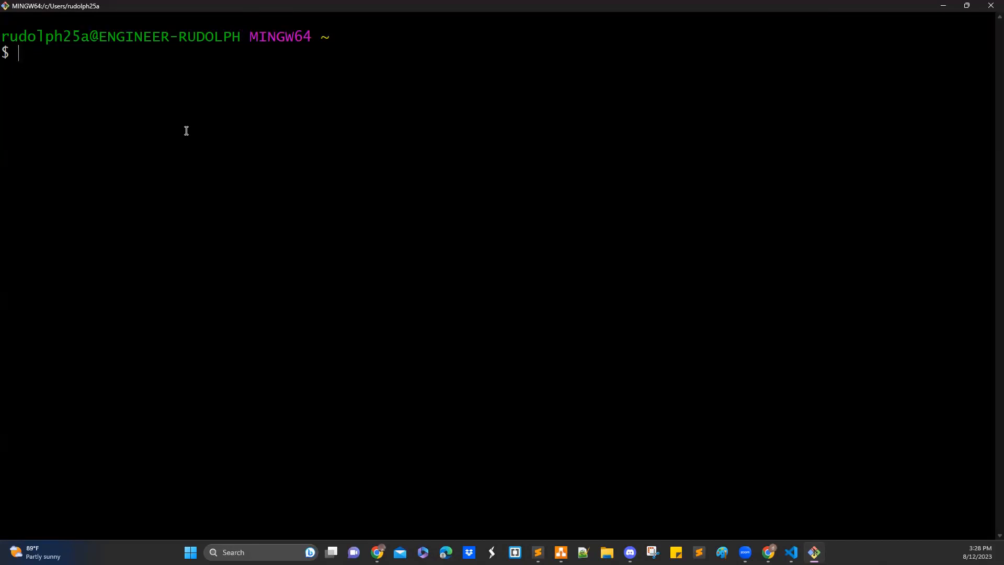
- Change the Git Bash working directory to Downloads
{"action": "type", "text": "cd"}
{"action": "key", "text": "Caps_Lock"}
{"action": "type", "text": "D"}
{"action": "key", "text": "Caps_Lock"}
{"action": "type", "text": "own"}
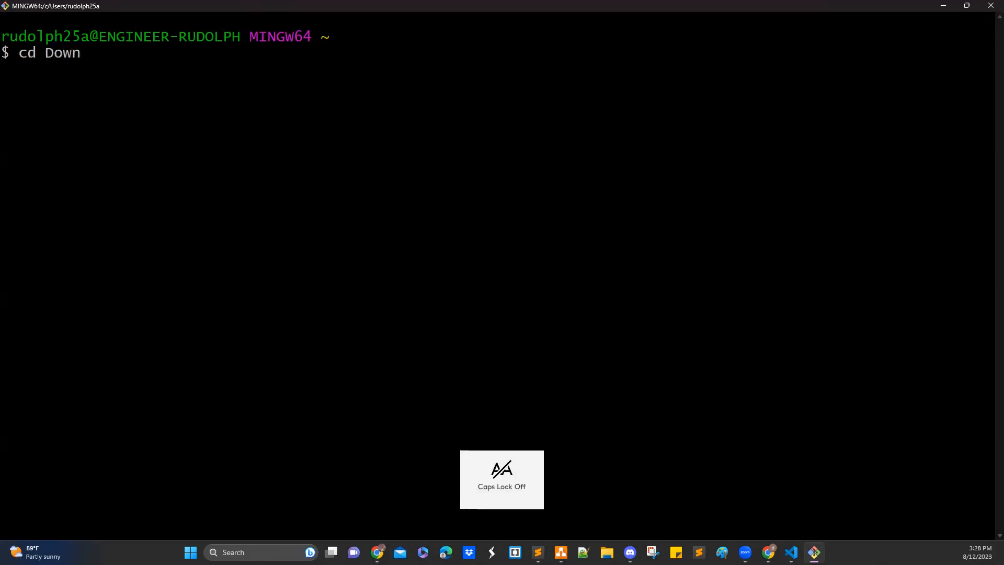
{"action": "key", "text": "Tab"}
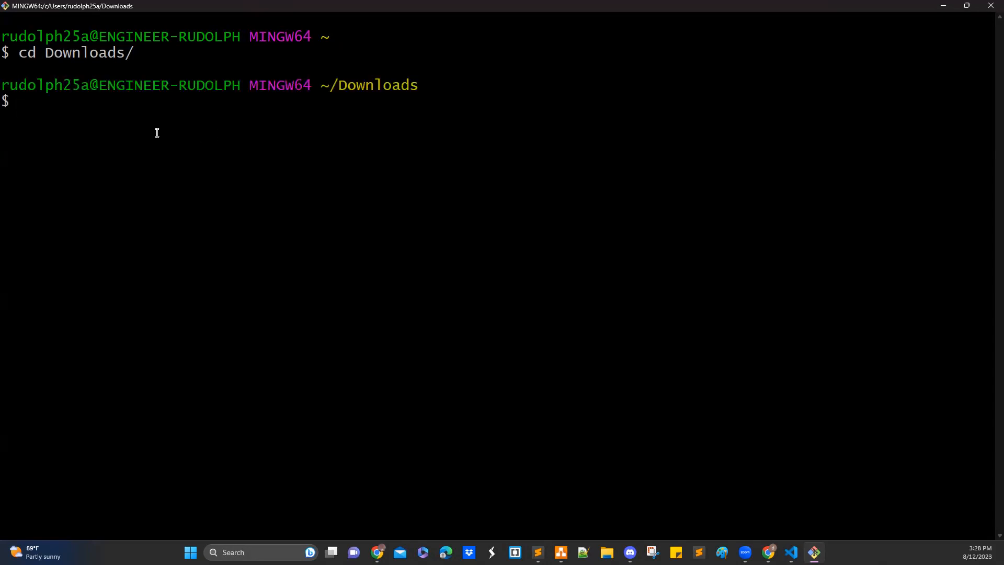
- Run the copied SSH command to connect to my_server as ec2-user with new_key.pem, accepting the host's authenticity with yes
{"action": "right_click", "coordinate": [139, 128]}
{"action": "left_click", "coordinate": [173, 163]}
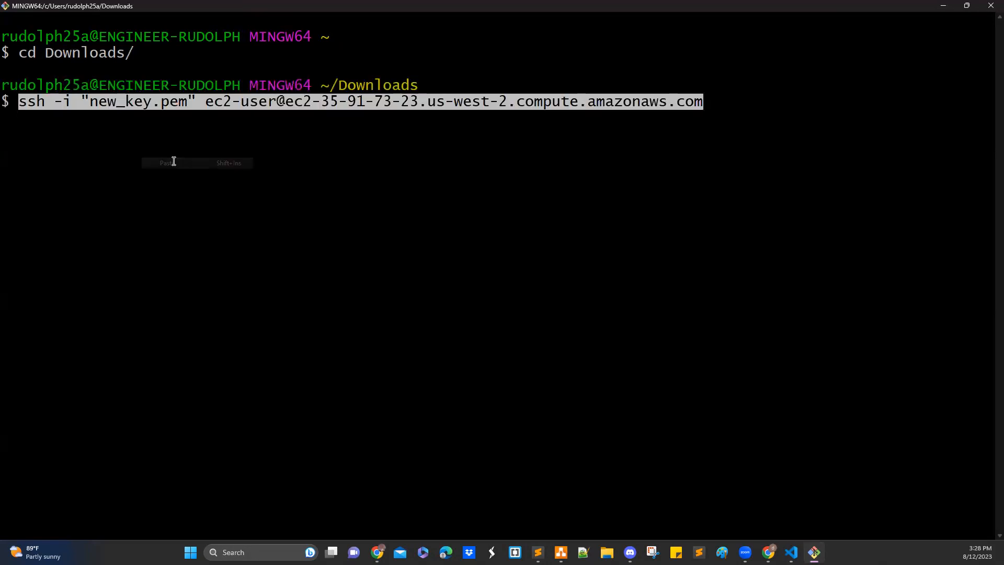
{"action": "key", "text": "Return"}
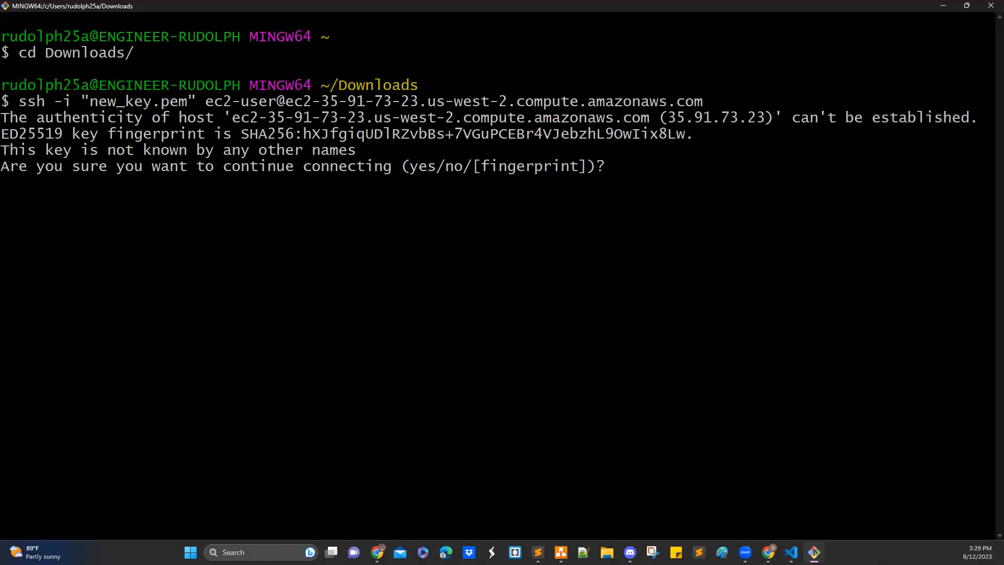
{"action": "type", "text": "yes"}
{"action": "key", "text": "Return"}
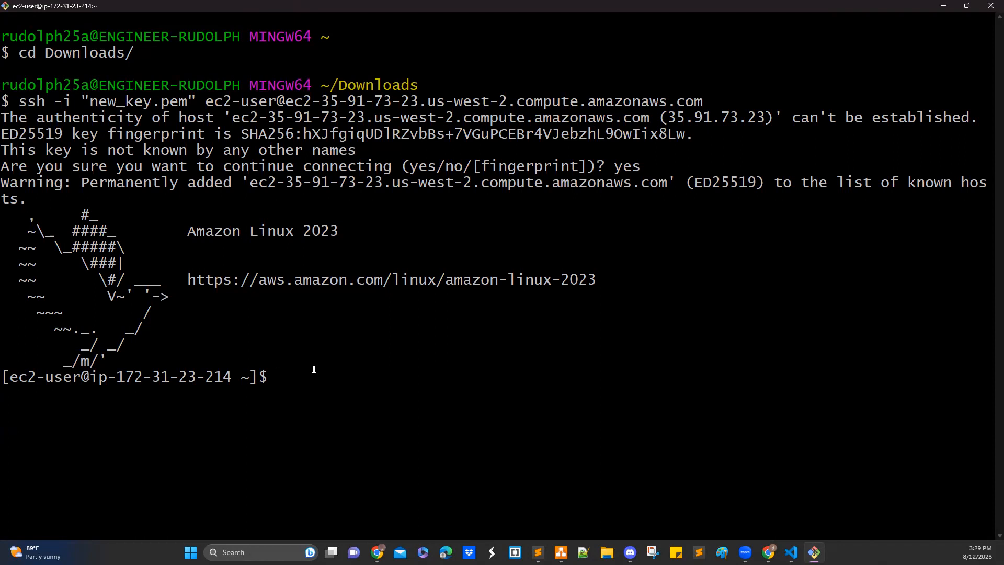
- Check the web server's service on the instance with systemctl status httpd.service, correcting the misspelled status verb
{"action": "type", "text": "systemctl ststus"}
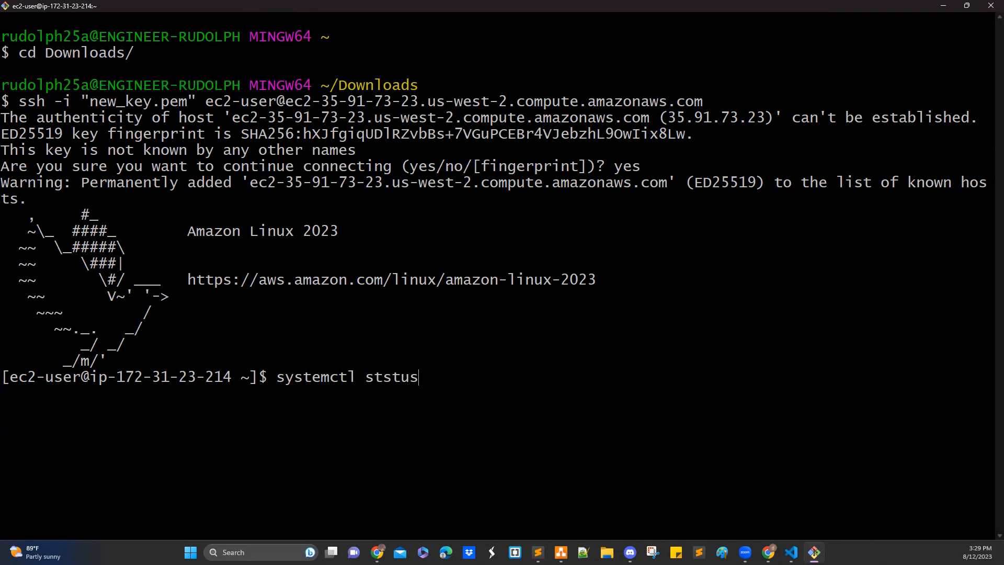
{"action": "type", "text": " httpd.service"}
{"action": "key", "text": "Return"}
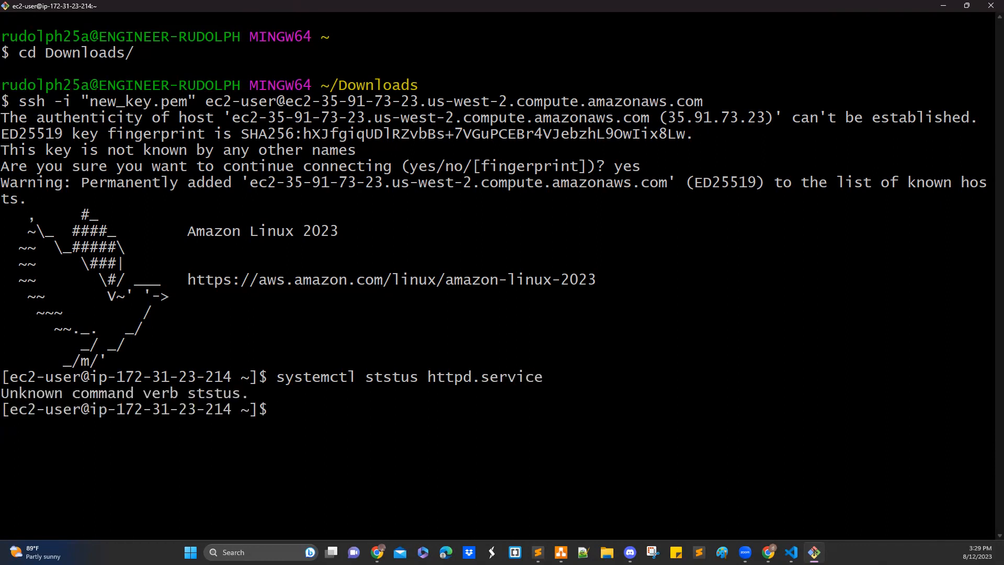
{"action": "key", "text": "Return"}
{"action": "key", "text": "Return"}
{"action": "key", "text": "Up"}
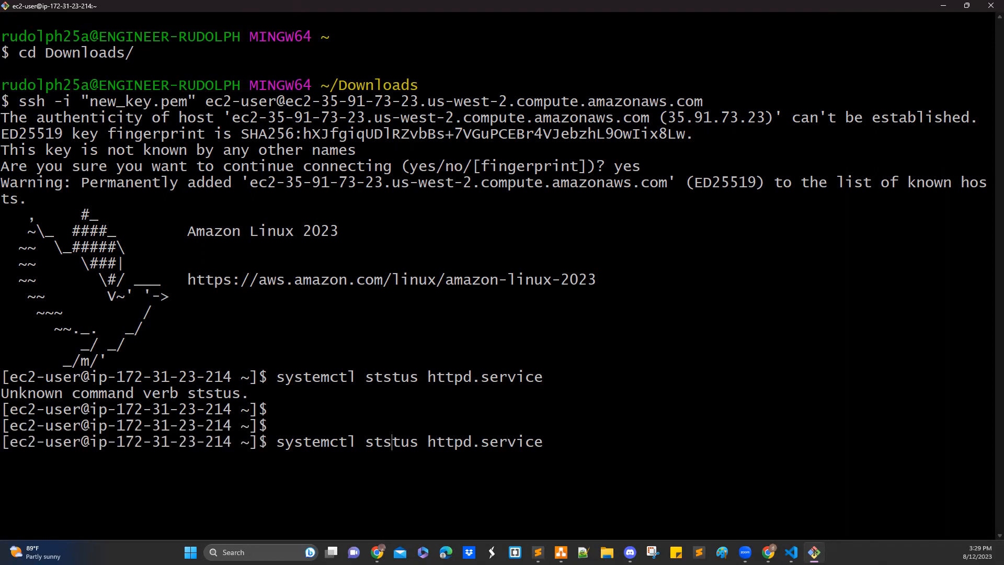
{"action": "key", "text": "BackSpace"}
{"action": "type", "text": "a"}
{"action": "key", "text": "Return"}
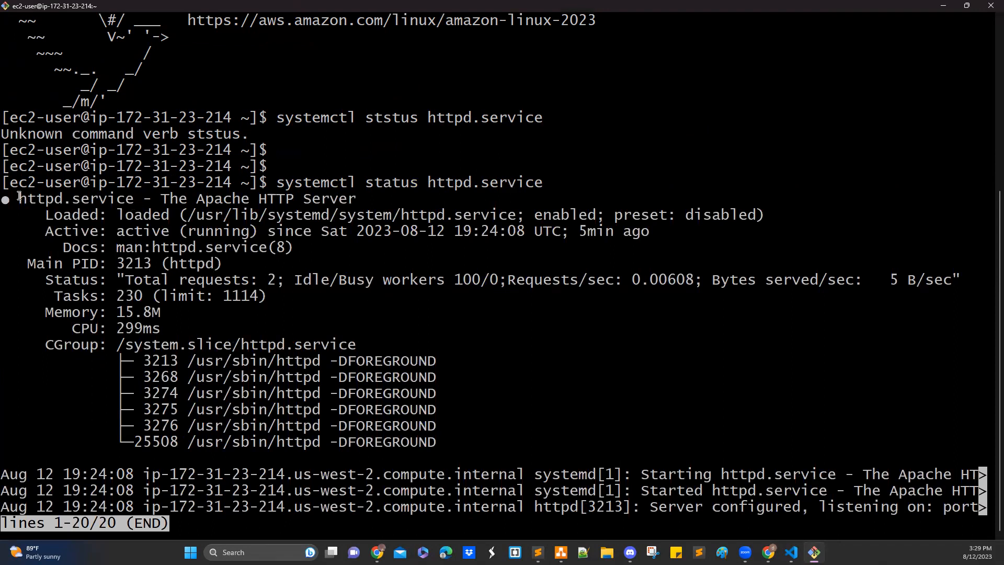
- Examine the service name and the Loaded and Active lines in the httpd status output
{"action": "left_click_drag", "start_coordinate": [19, 196], "coordinate": [127, 202]}
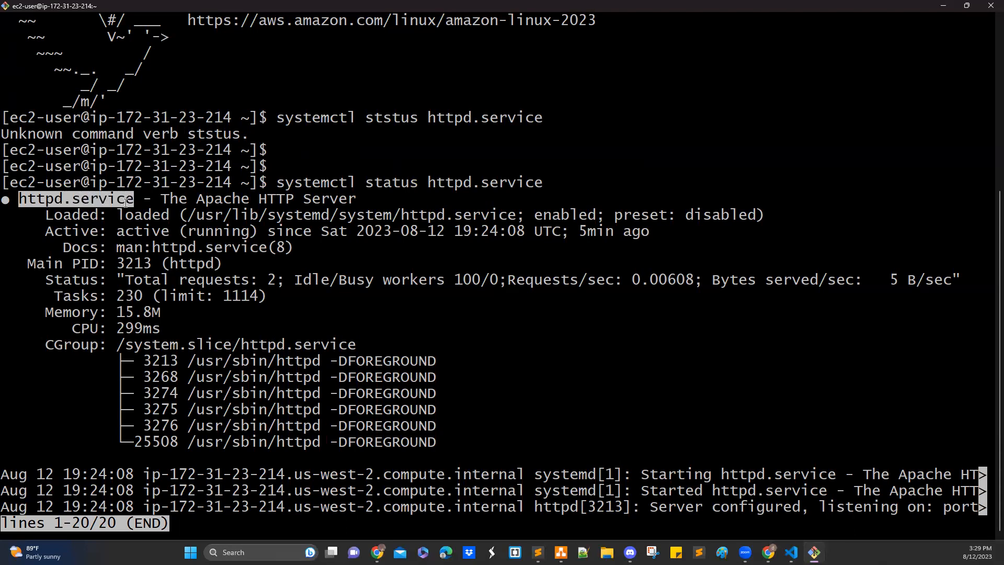
{"action": "left_click", "coordinate": [53, 215]}
{"action": "left_click_drag", "start_coordinate": [52, 216], "coordinate": [132, 216]}
{"action": "left_click", "coordinate": [125, 216]}
{"action": "left_click_drag", "start_coordinate": [49, 232], "coordinate": [124, 232]}
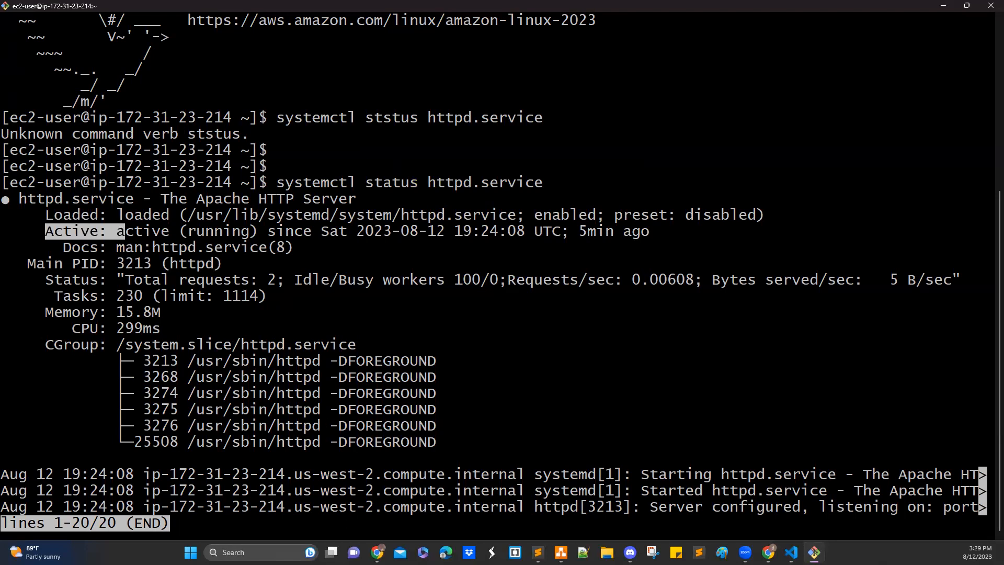